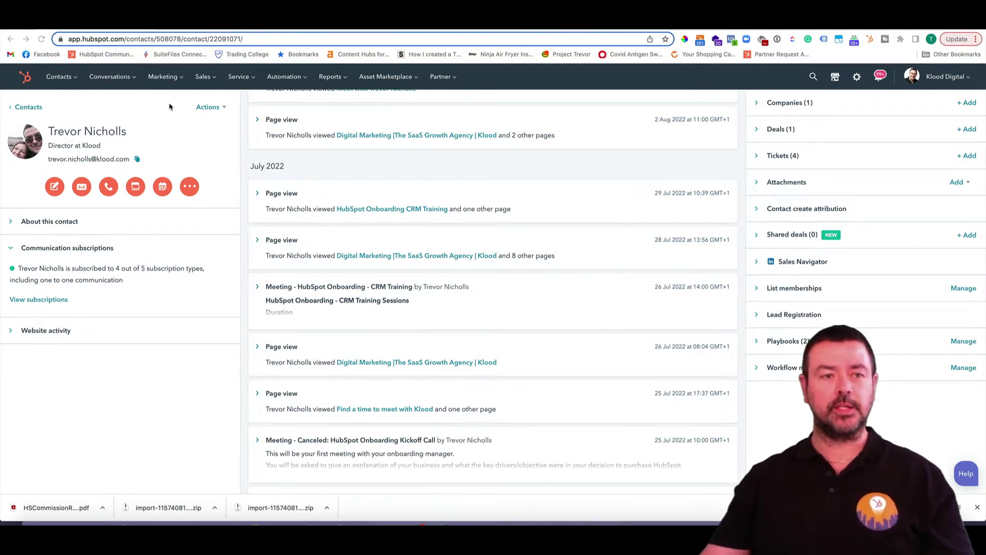
# Expand About this contact and open the Companies, Deals and Tickets cards in the right sidebar
pyautogui.click(9, 224)
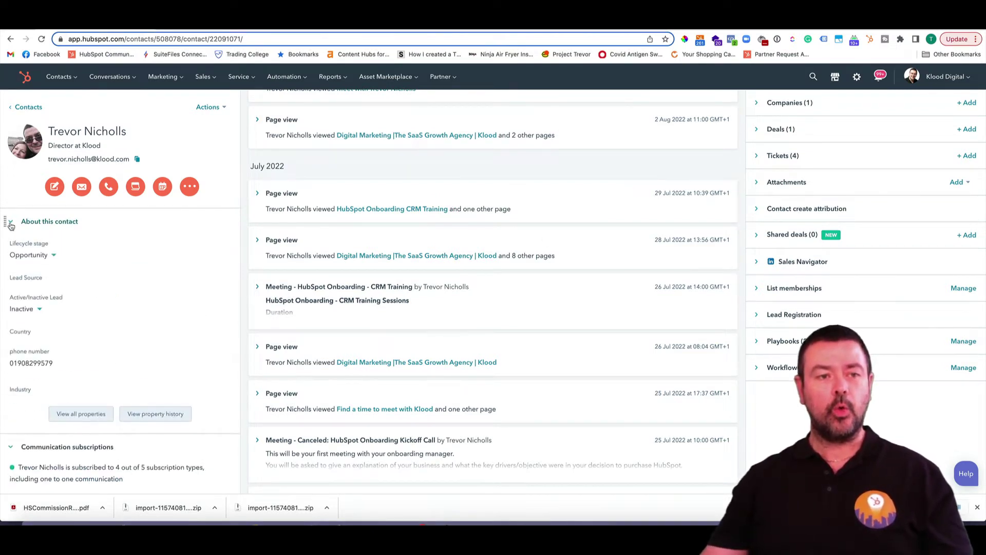
pyautogui.scroll(-1, 28, 347)
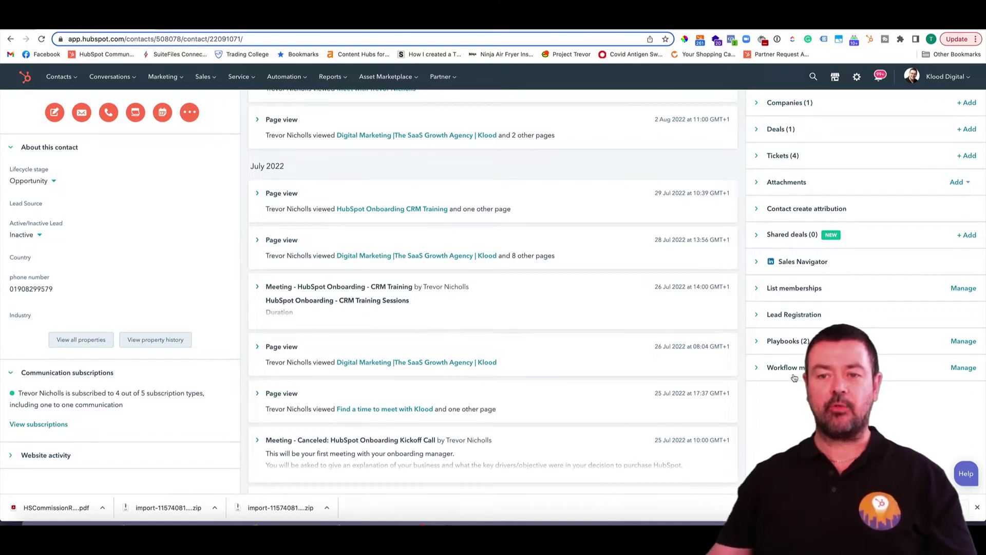
pyautogui.click(759, 105)
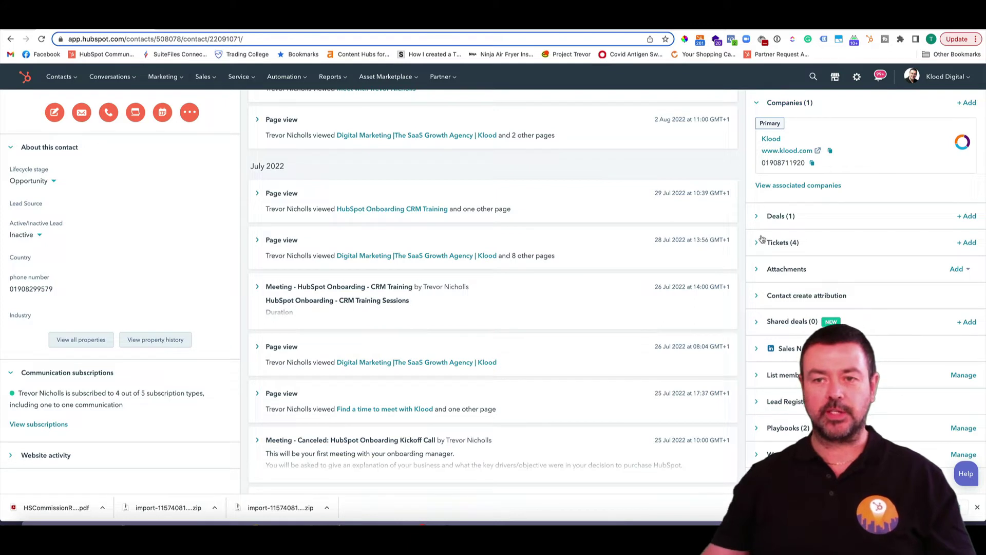
pyautogui.click(758, 218)
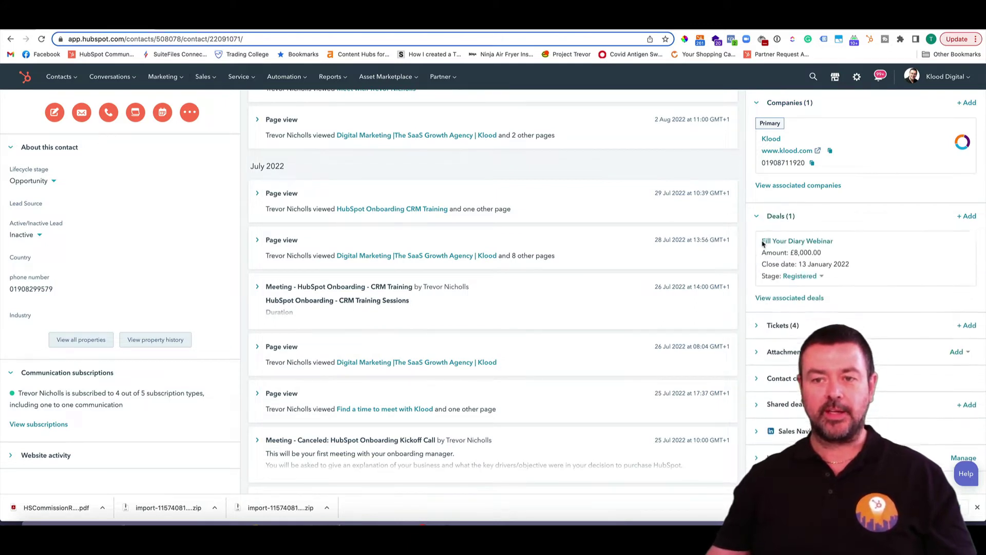
pyautogui.click(757, 332)
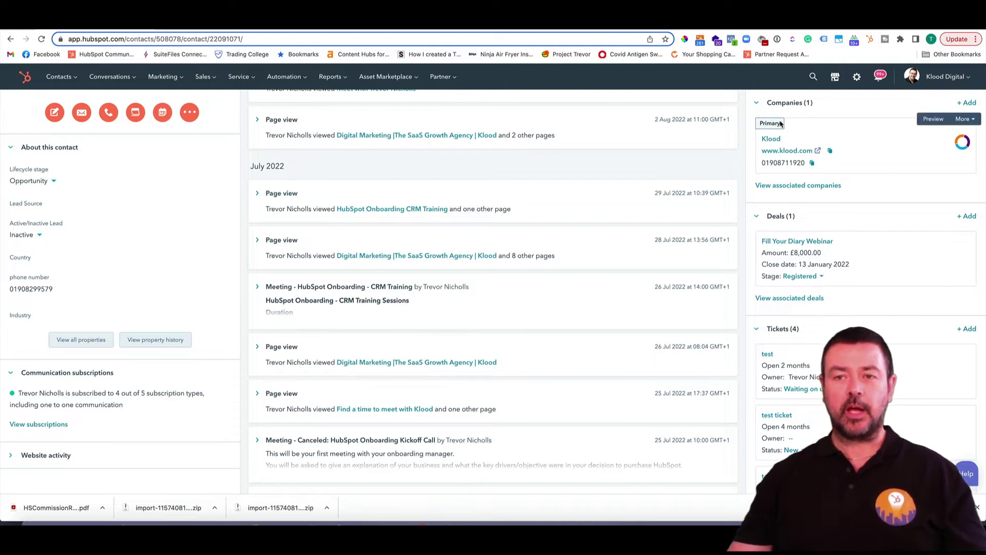
# Collapse the Deals, Companies and Tickets cards, then collapse and re-expand About this contact
pyautogui.click(756, 216)
pyautogui.click(757, 103)
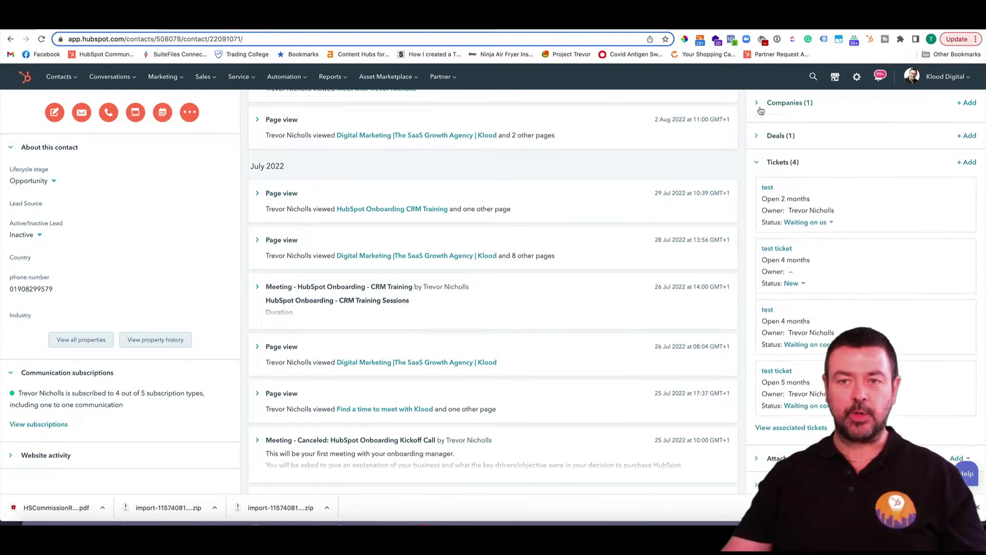
pyautogui.click(758, 158)
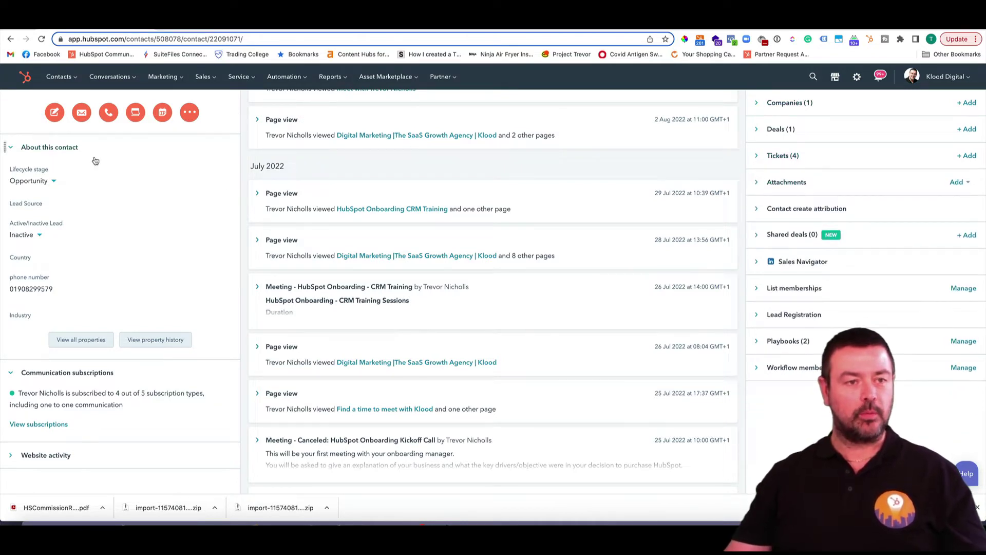
pyautogui.click(11, 147)
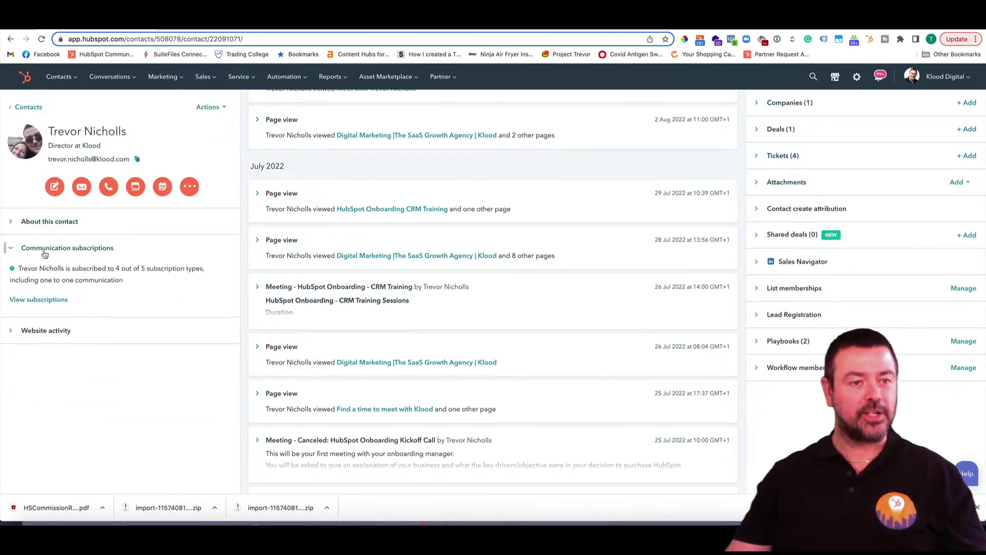
pyautogui.click(8, 222)
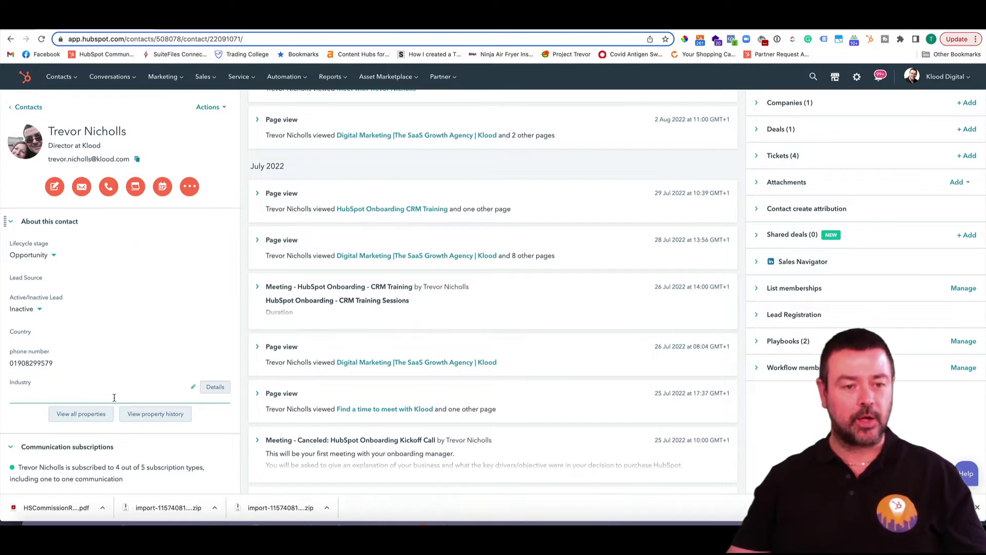
# In the full contact property list, try reordering Lifecycle stage and peek into Partner Registration Information
pyautogui.click(86, 416)
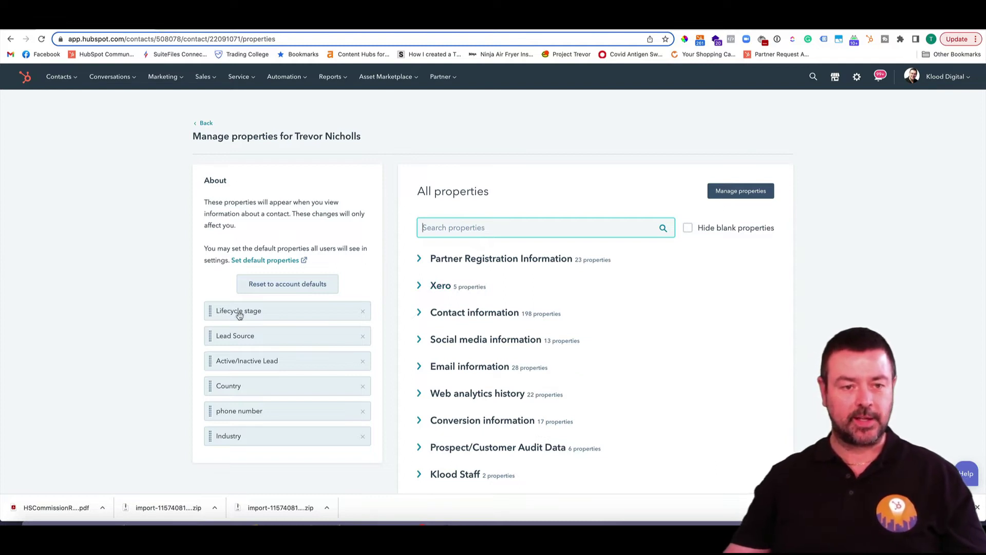
pyautogui.moveTo(247, 314)
pyautogui.mouseDown()
pyautogui.moveTo(249, 323)
pyautogui.moveTo(238, 313)
pyautogui.mouseUp()
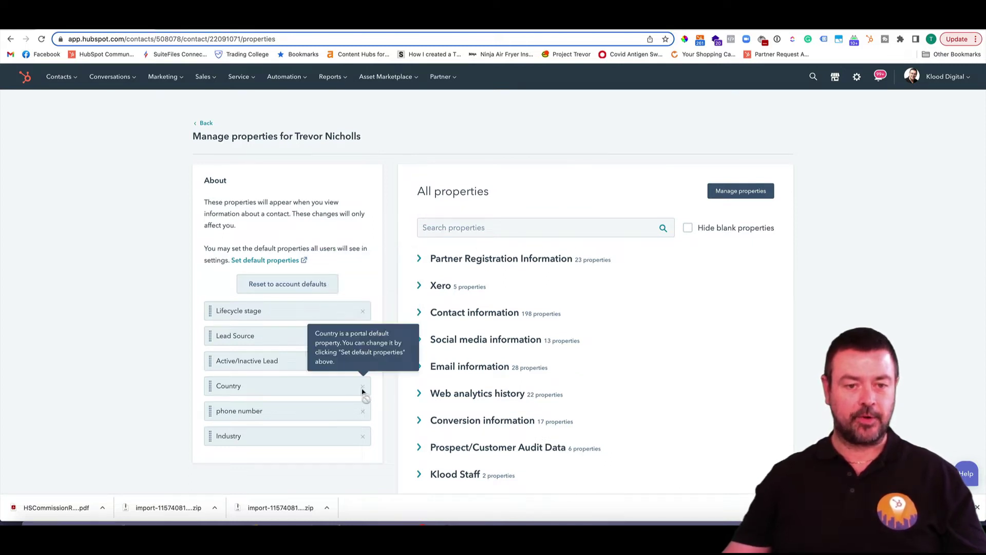
pyautogui.scroll(-1, 605, 336)
pyautogui.scroll(-5, 486, 222)
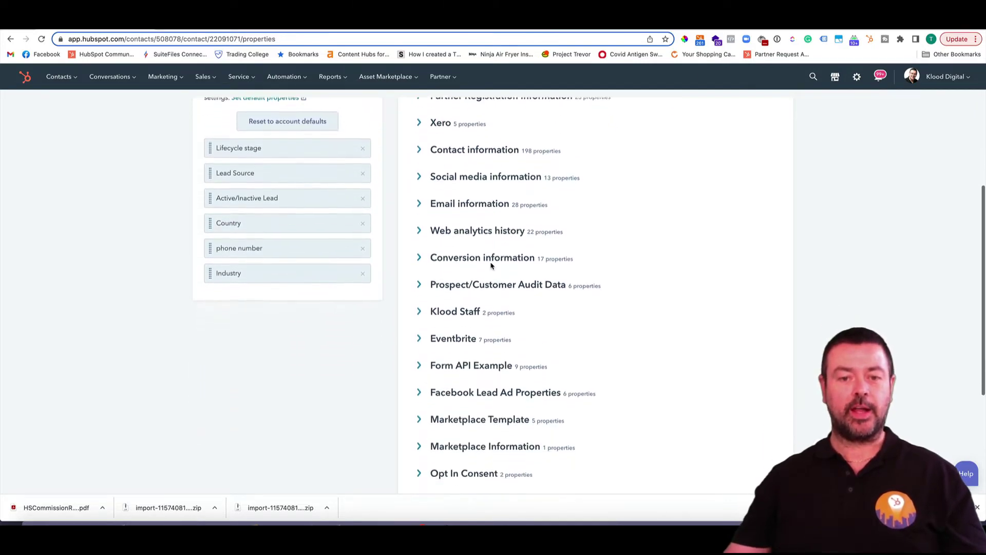
pyautogui.scroll(5, 496, 275)
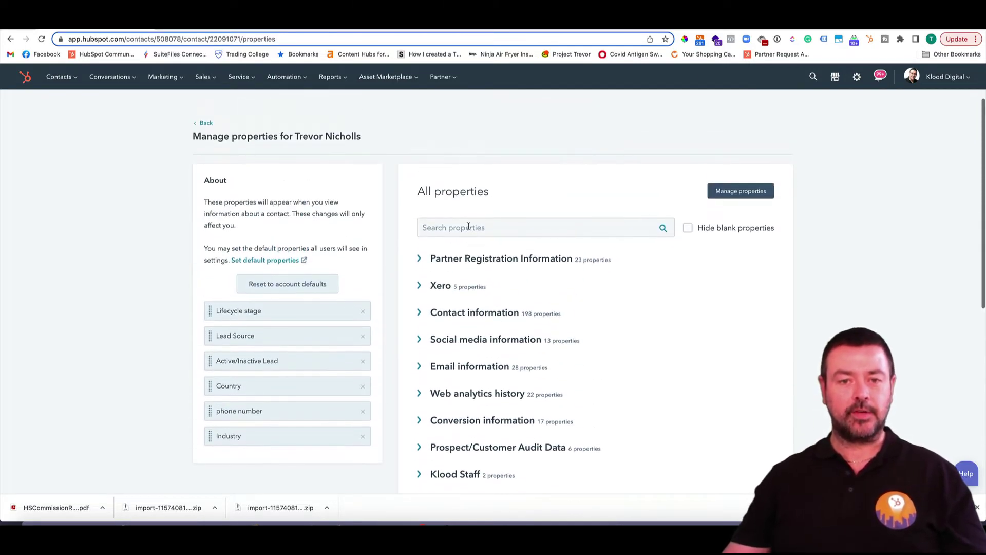
pyautogui.click(420, 260)
pyautogui.scroll(-2, 426, 298)
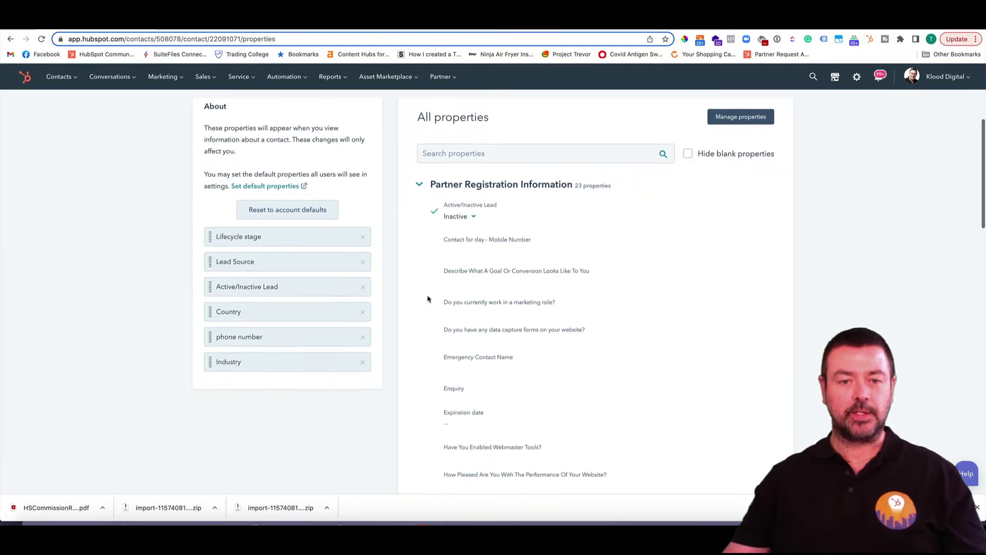
pyautogui.click(420, 186)
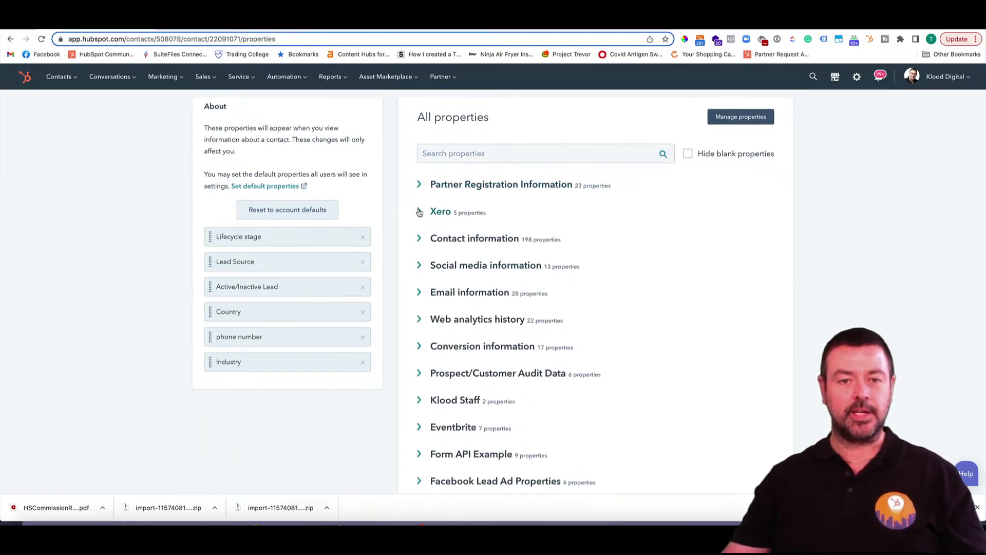
# Expand the Xero group and add Outstanding invoice >30 days, Overdue payment >7 days and Paid us in the last year
pyautogui.click(420, 213)
pyautogui.moveTo(456, 231)
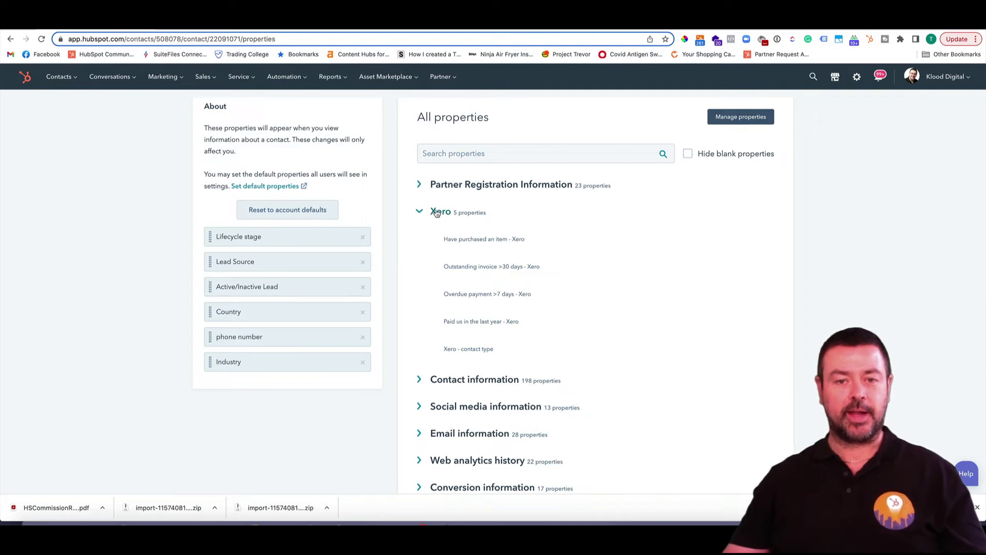
pyautogui.moveTo(487, 271)
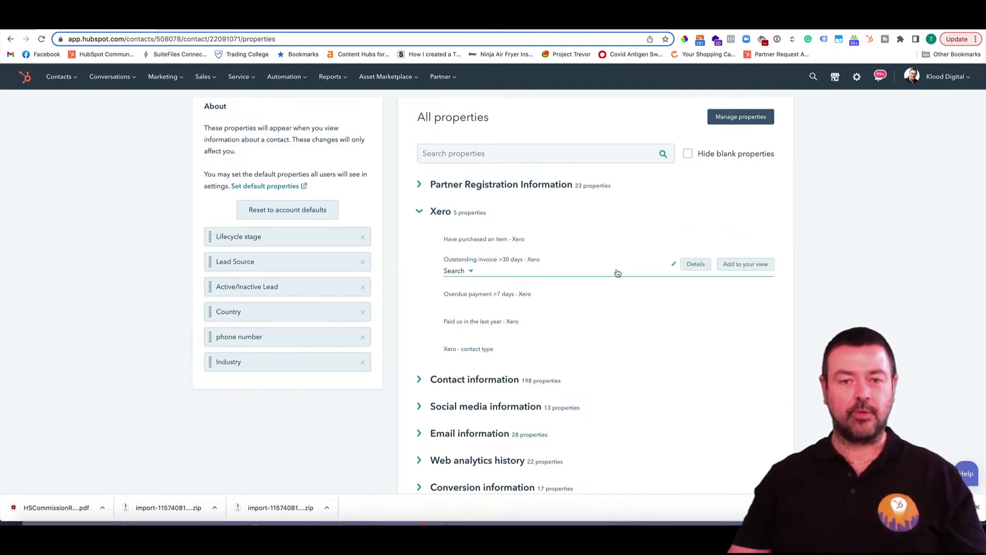
pyautogui.click(735, 267)
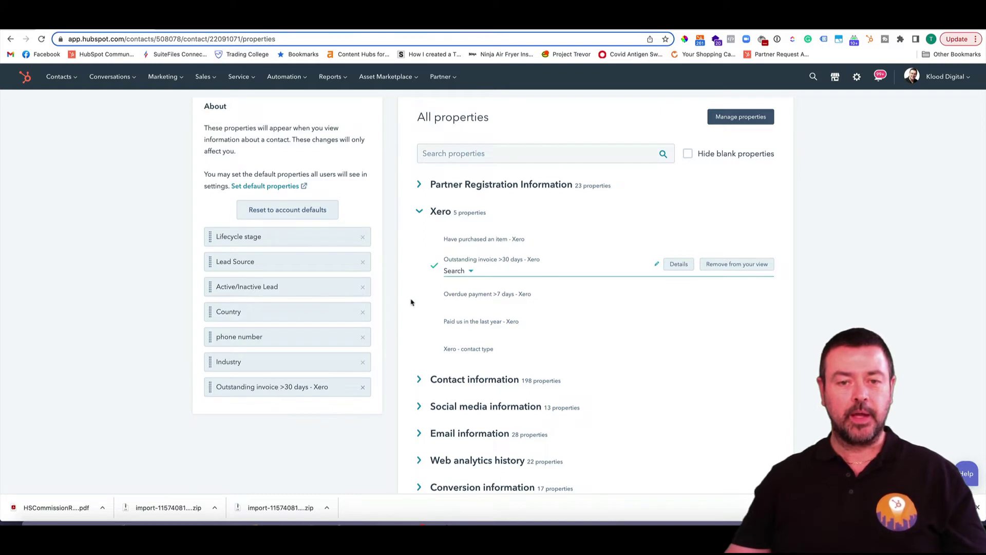
pyautogui.click(746, 292)
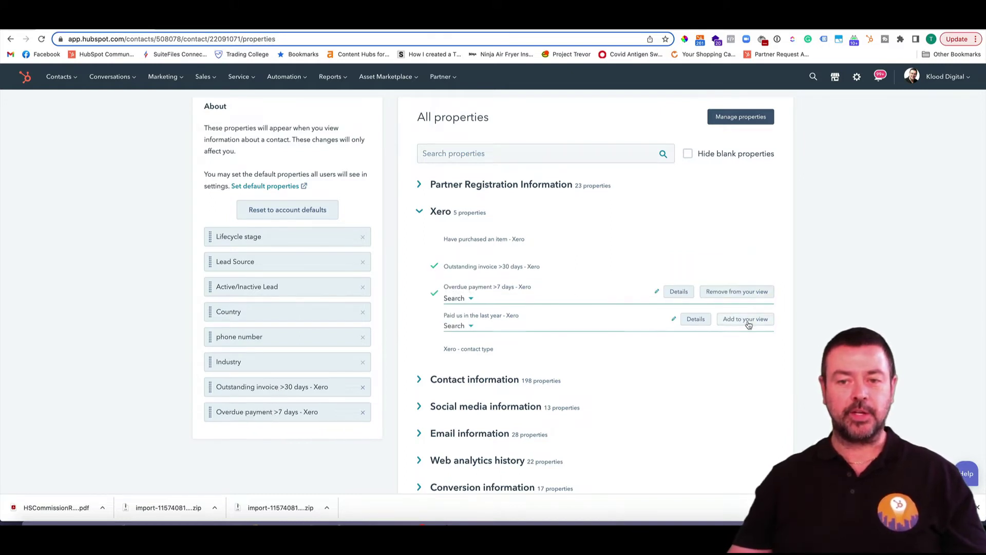
pyautogui.click(750, 321)
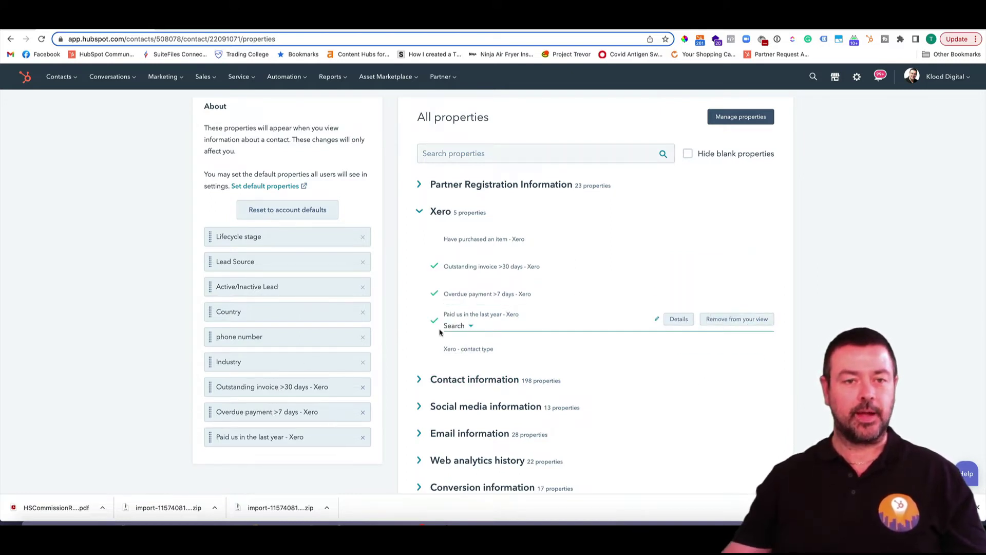
pyautogui.scroll(2, 465, 308)
# Return to the contact record to check the three empty Xero payment fields below Industry
pyautogui.click(206, 125)
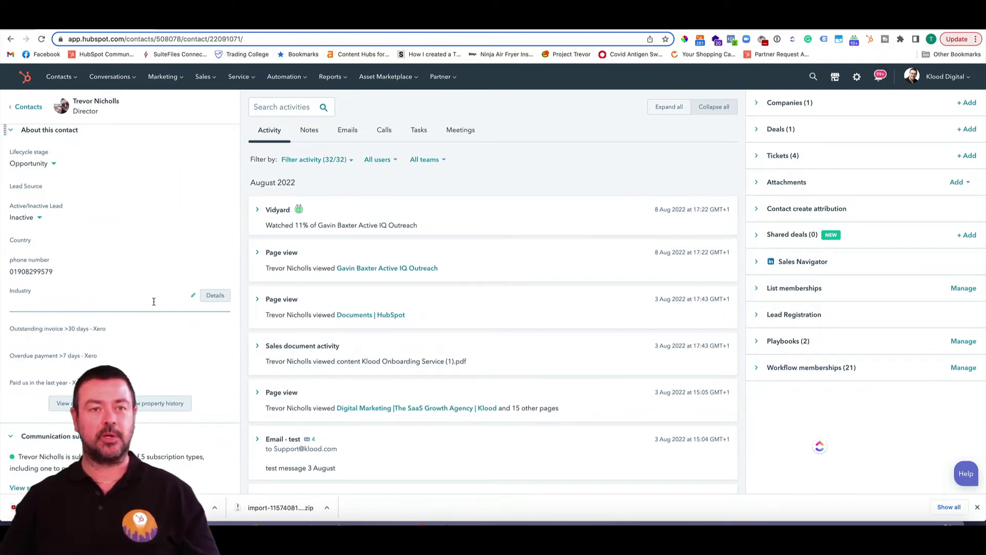
# Go to Settings > Contacts > Record Customization and choose Customize the left sidebar
pyautogui.click(859, 77)
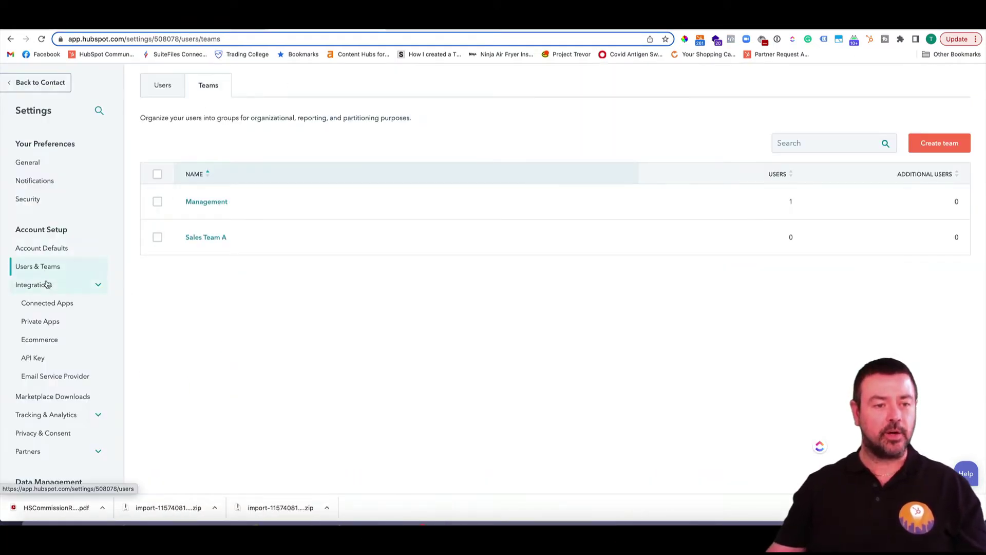
pyautogui.scroll(-4, 47, 282)
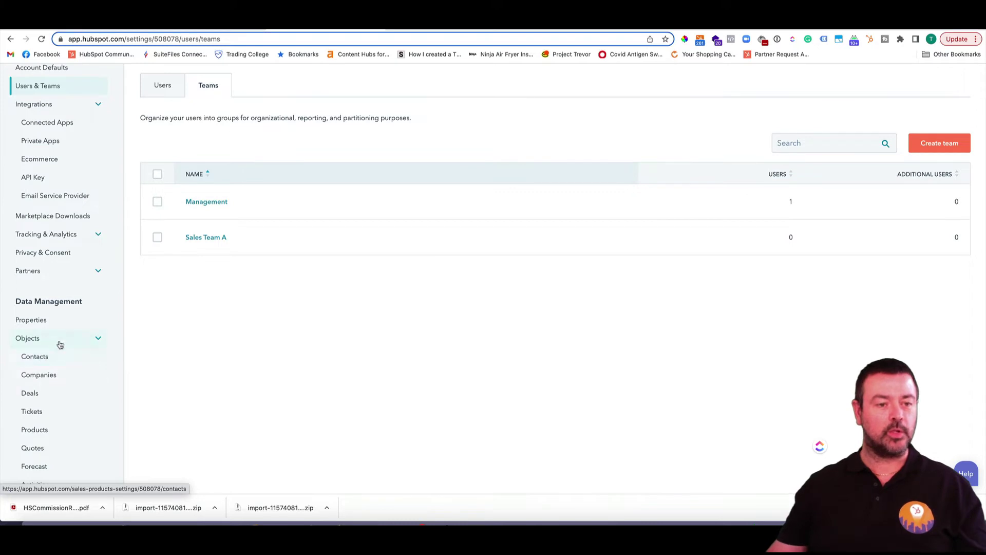
pyautogui.click(39, 361)
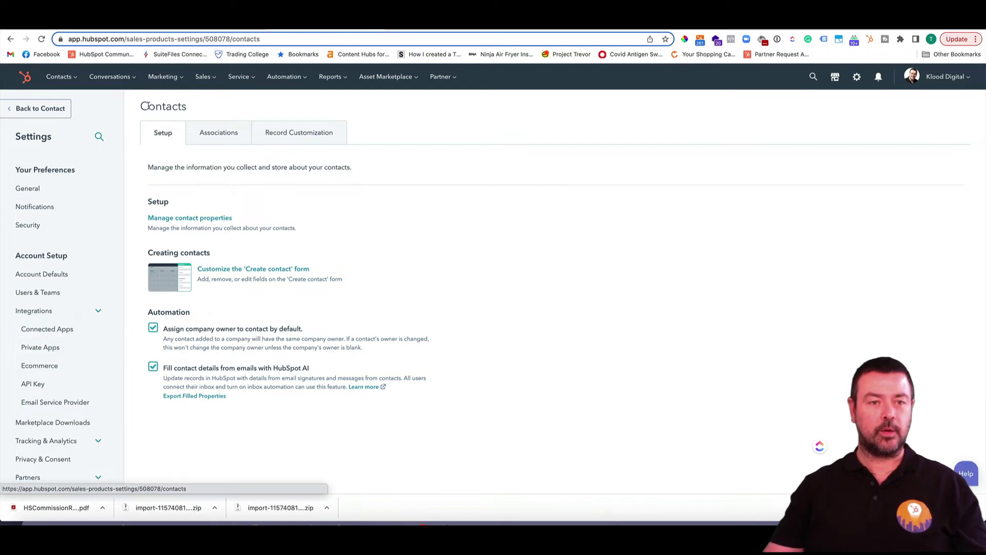
pyautogui.click(301, 137)
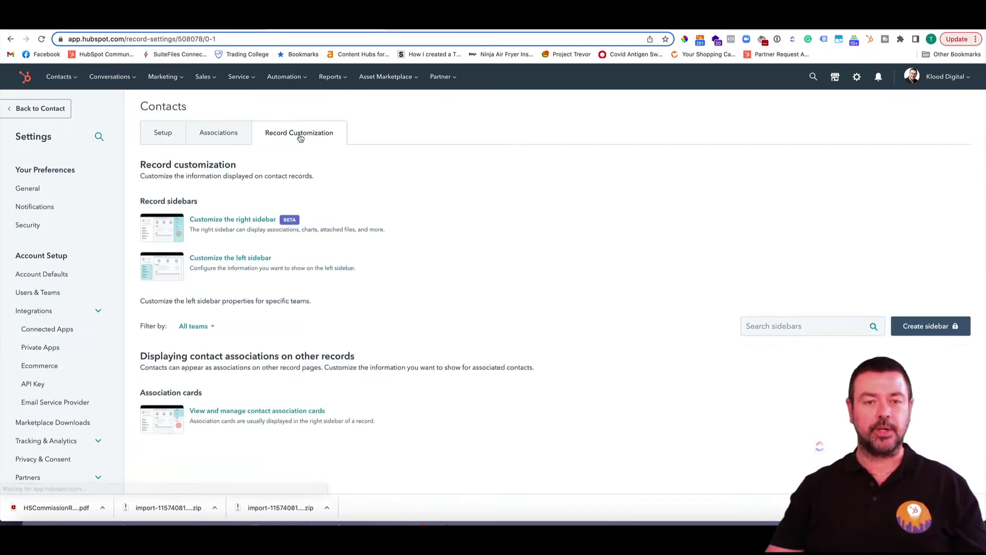
pyautogui.click(253, 220)
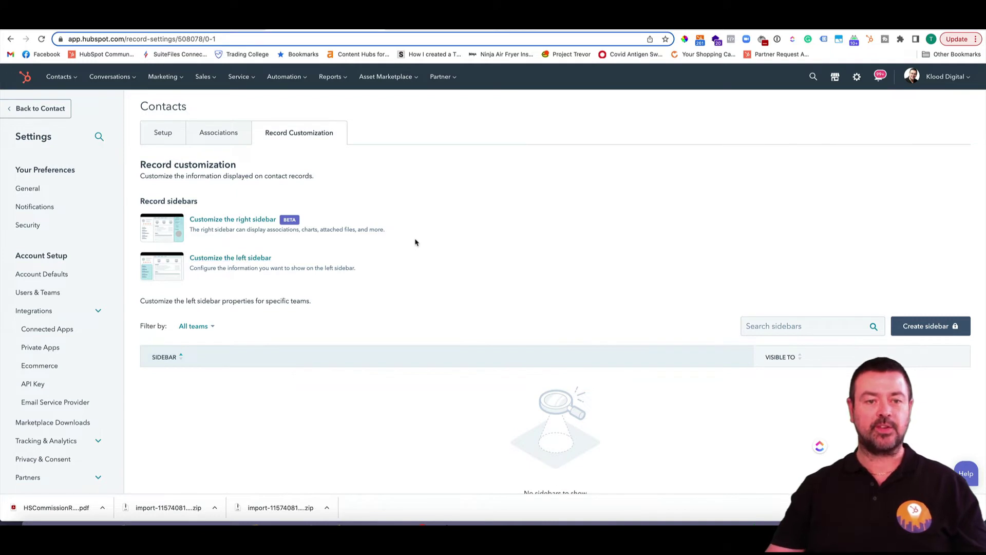
# Edit the default left sidebar, search 'deal', and add Number of Associated Deals, Recent Deal Amount and Recent Deal Close Date
pyautogui.click(252, 262)
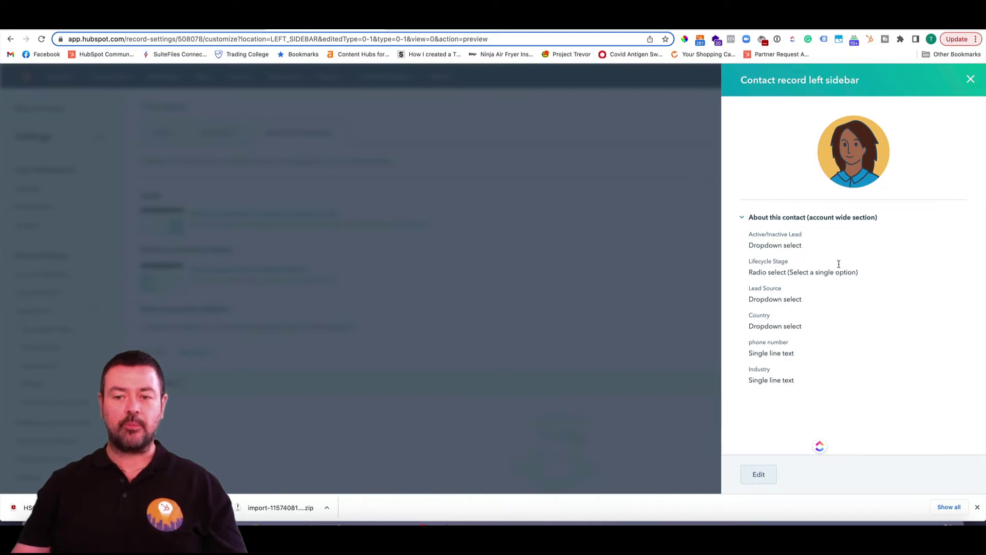
pyautogui.click(766, 475)
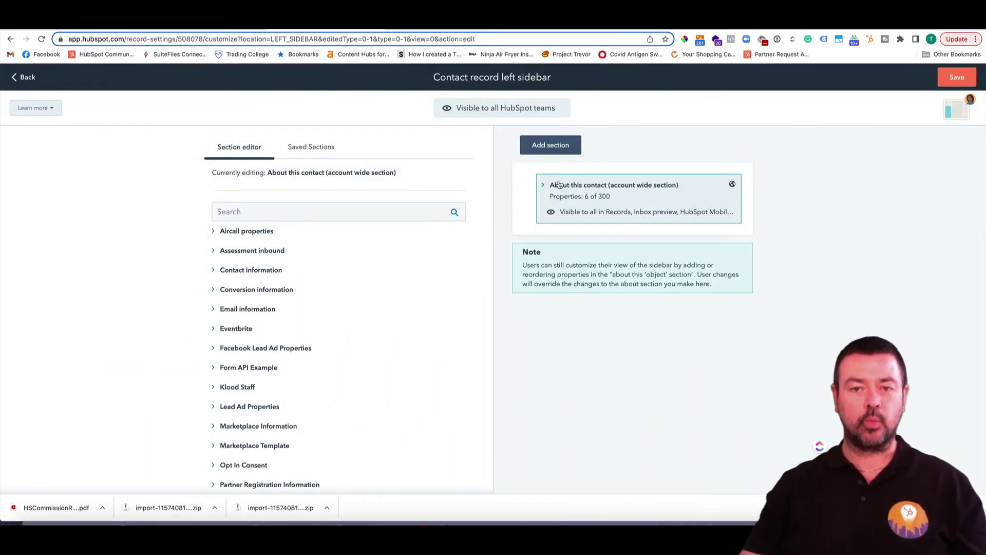
pyautogui.click(303, 215)
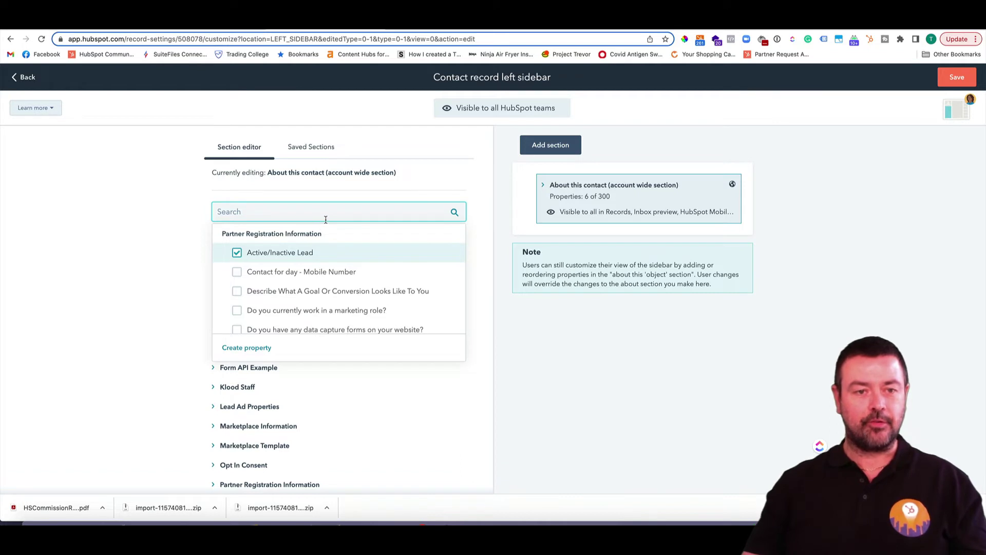
pyautogui.write('deal')
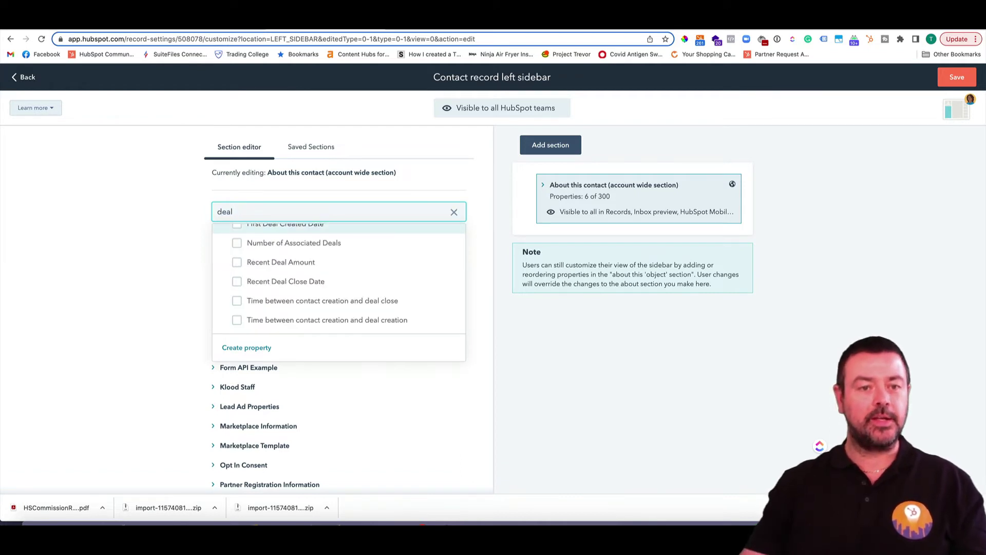
pyautogui.click(238, 246)
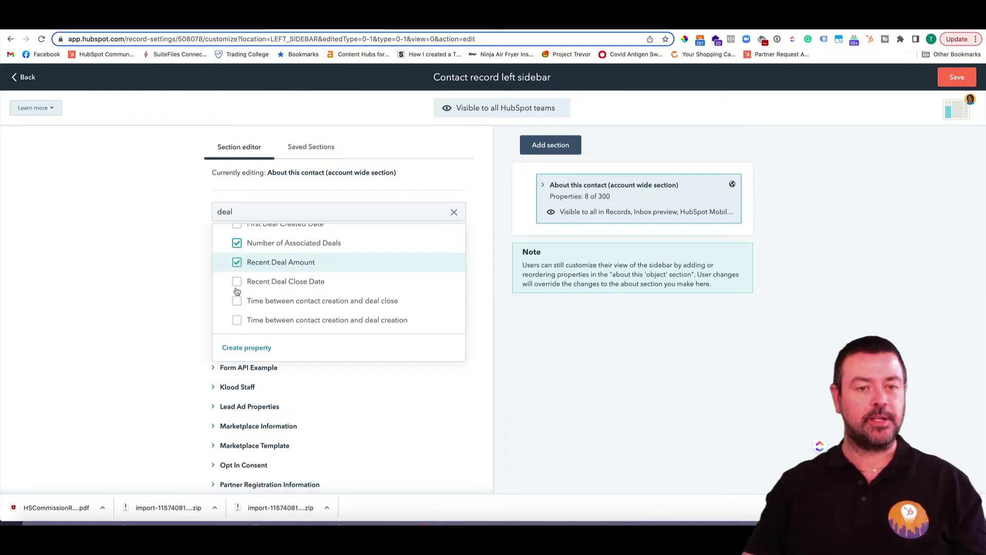
pyautogui.click(236, 264)
pyautogui.click(237, 282)
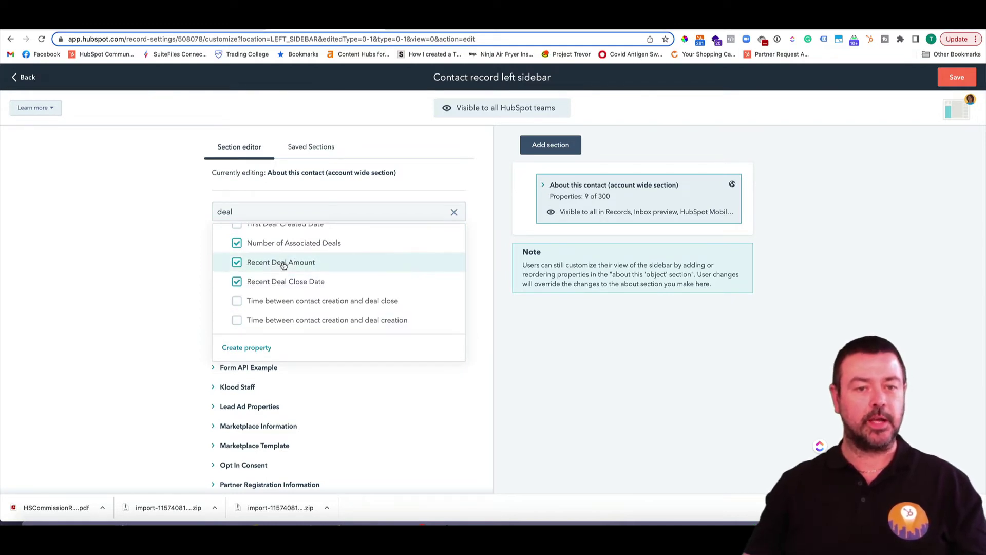
pyautogui.click(178, 268)
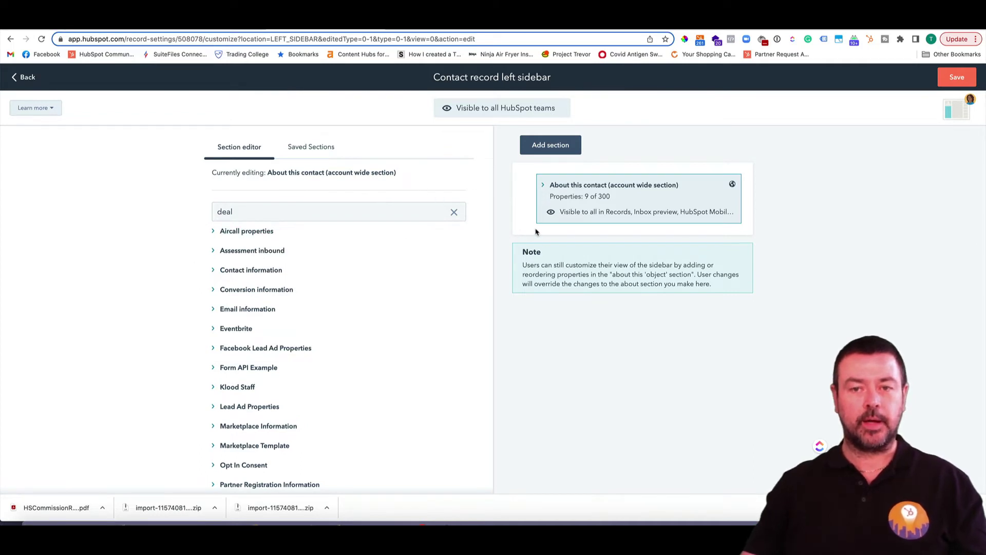
pyautogui.click(561, 185)
pyautogui.scroll(-1, 577, 247)
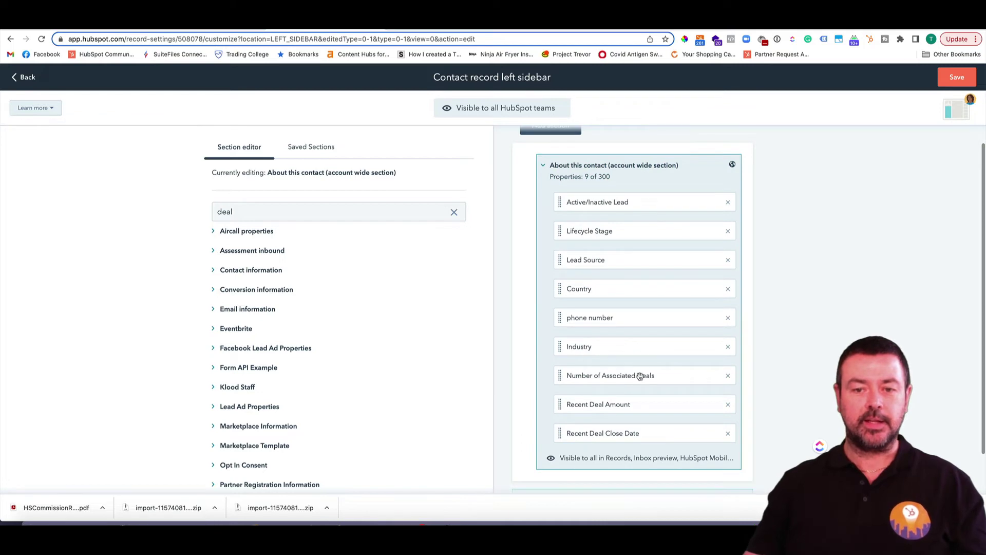
# Save the left sidebar and reload the contact record to check the new deal properties
pyautogui.click(945, 77)
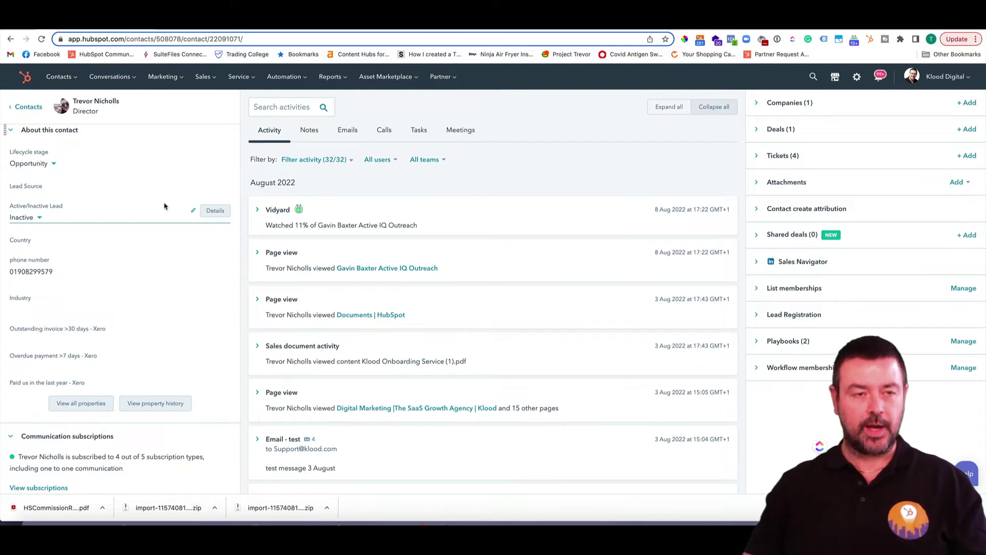
pyautogui.hotkey('ctrl', 'r')
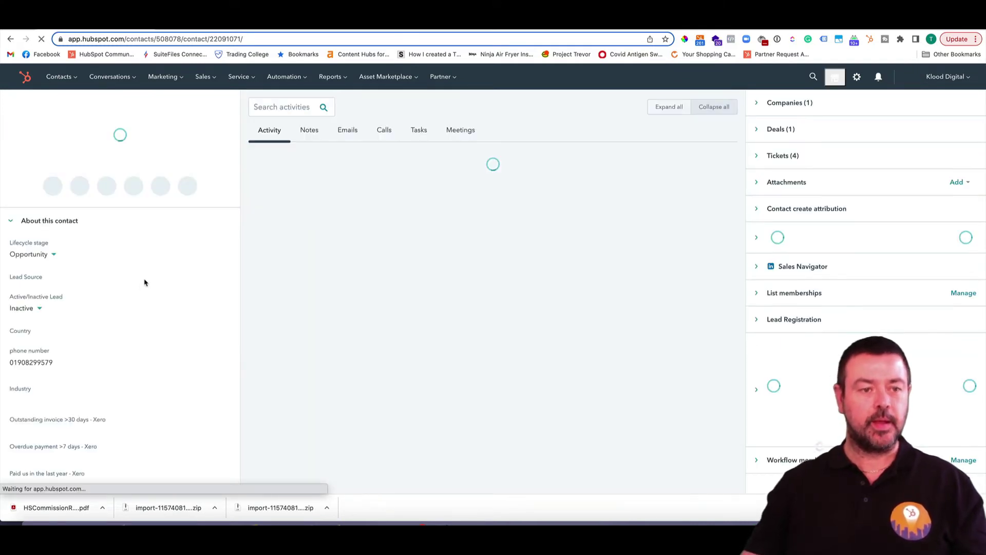
pyautogui.scroll(-5, 140, 287)
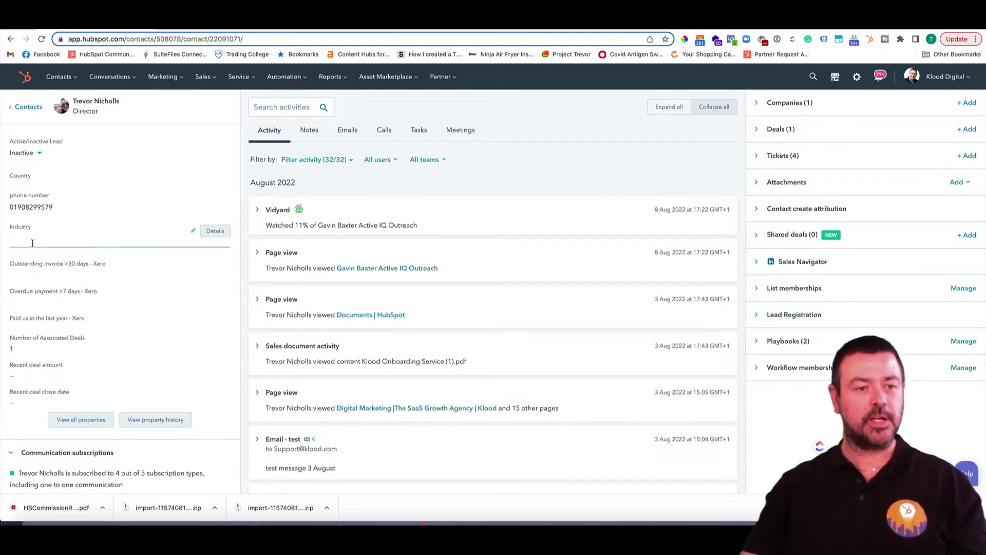
pyautogui.scroll(1, 34, 258)
pyautogui.scroll(3, 34, 258)
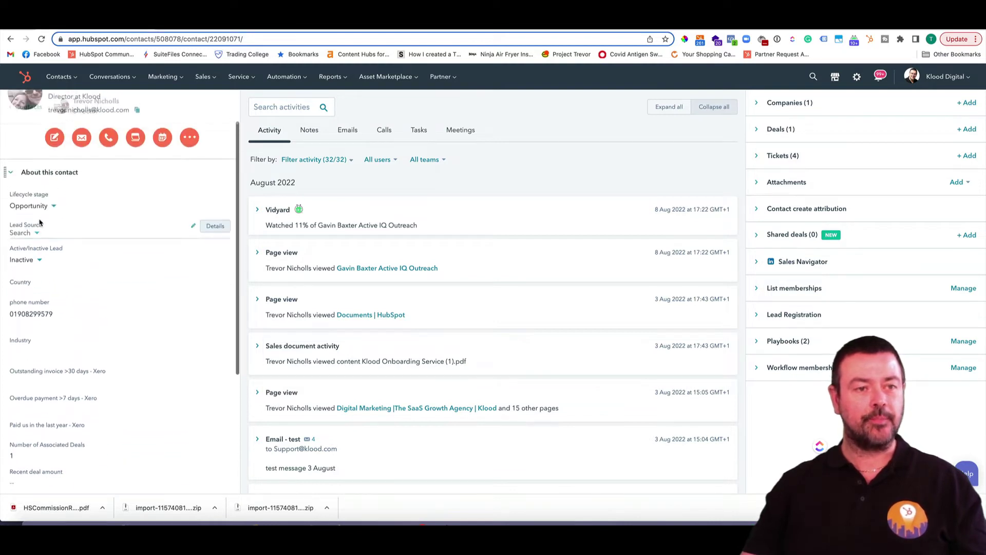
# Collapse About this contact and Communication subscriptions, then reopen and collapse About this contact
pyautogui.click(21, 178)
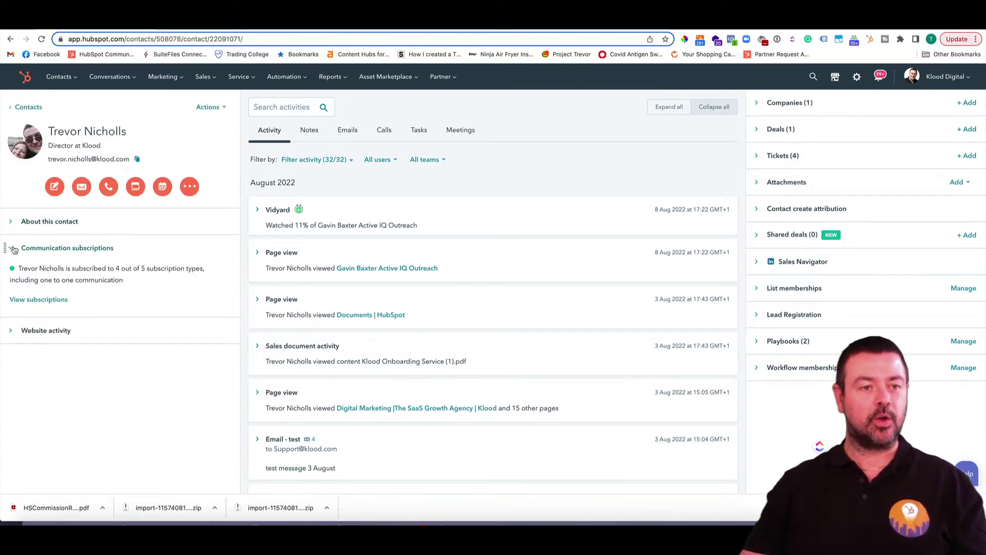
pyautogui.click(14, 249)
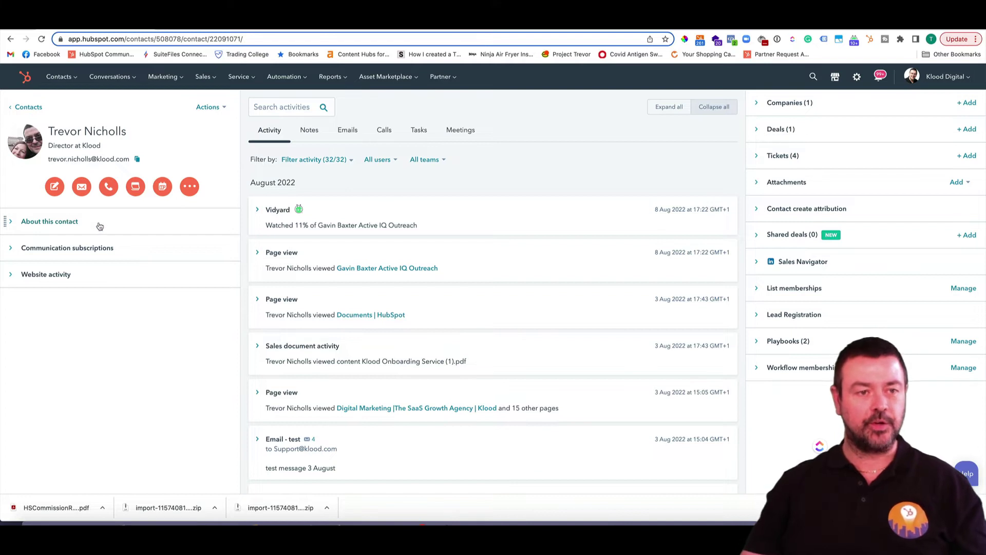
pyautogui.click(62, 225)
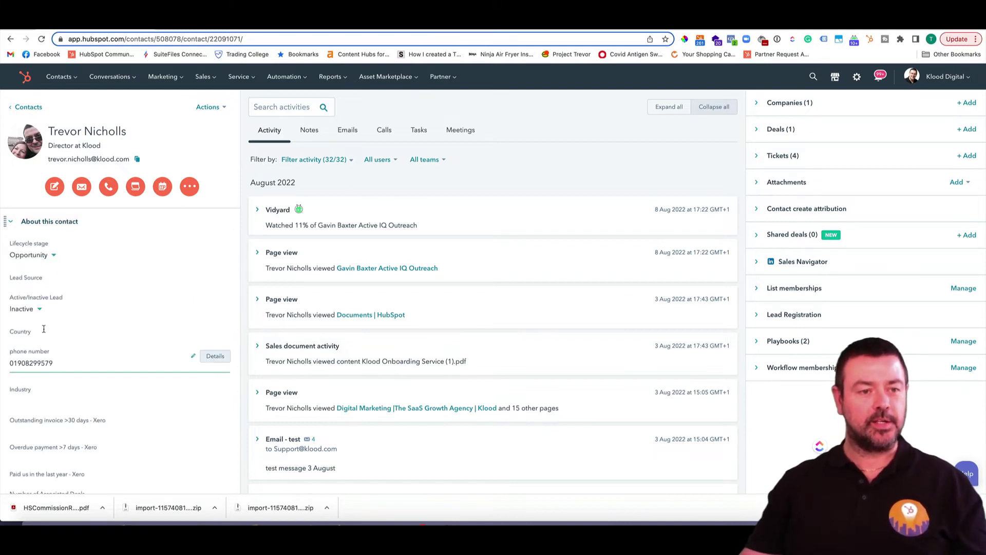
pyautogui.click(38, 223)
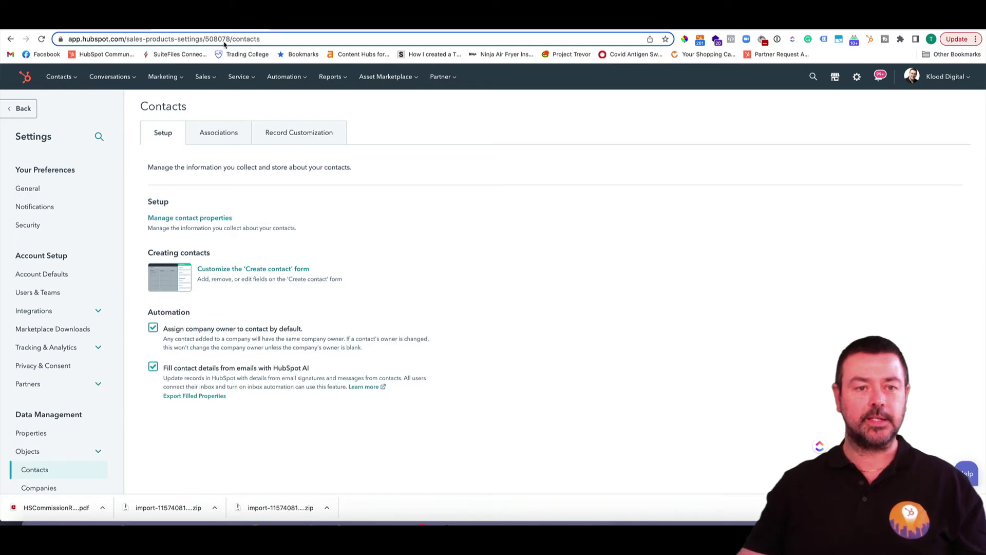
# Edit the default left sidebar under Record Customization and add a blank section below About this contact
pyautogui.click(278, 135)
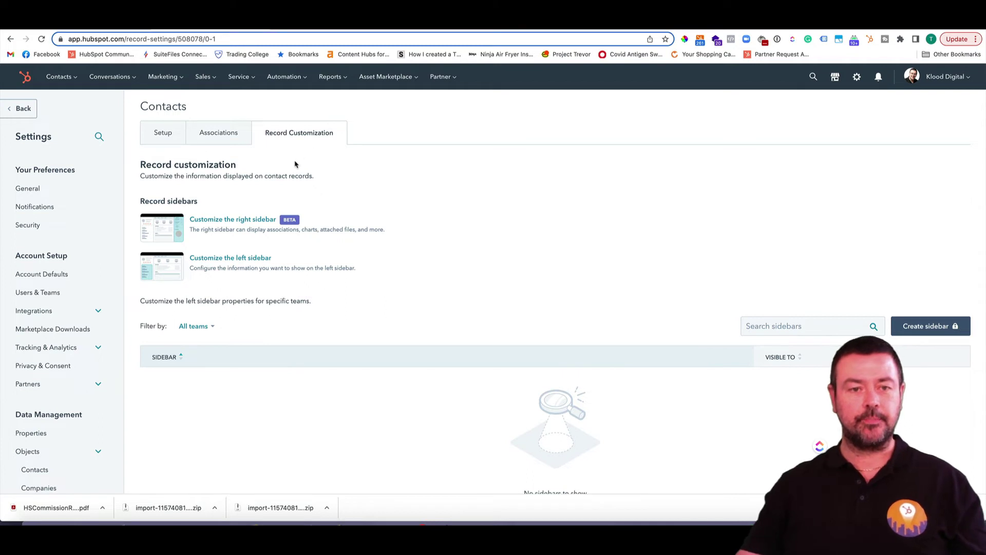
pyautogui.click(238, 261)
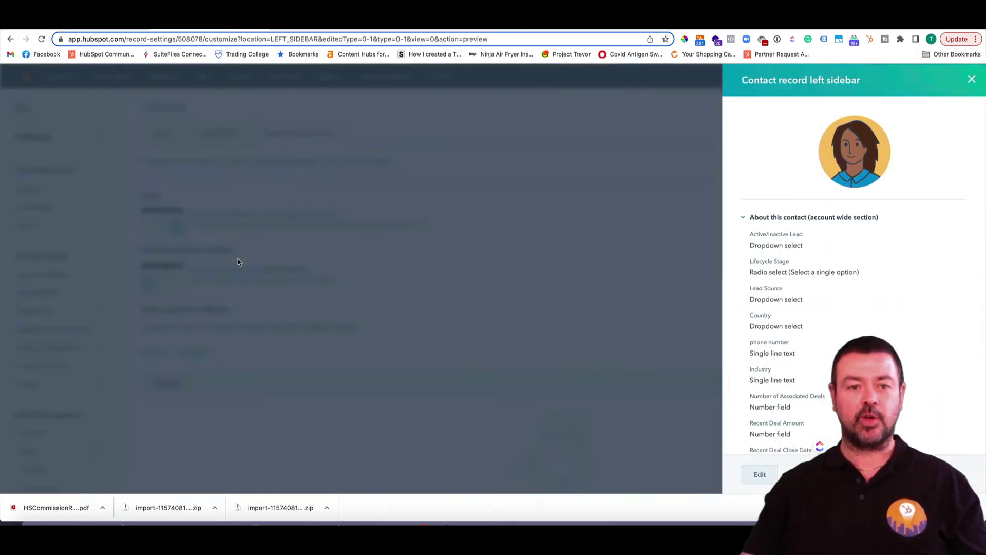
pyautogui.scroll(-2, 771, 242)
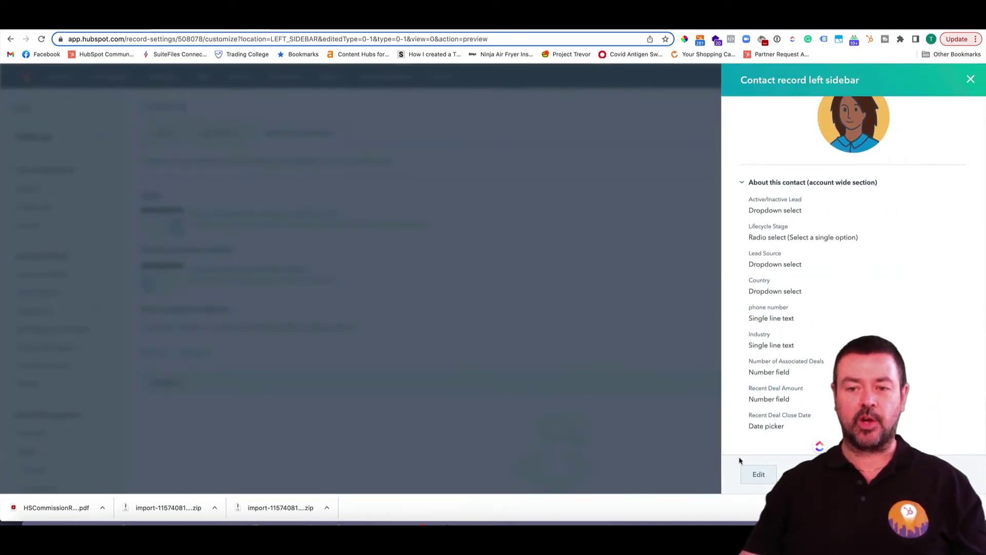
pyautogui.click(757, 475)
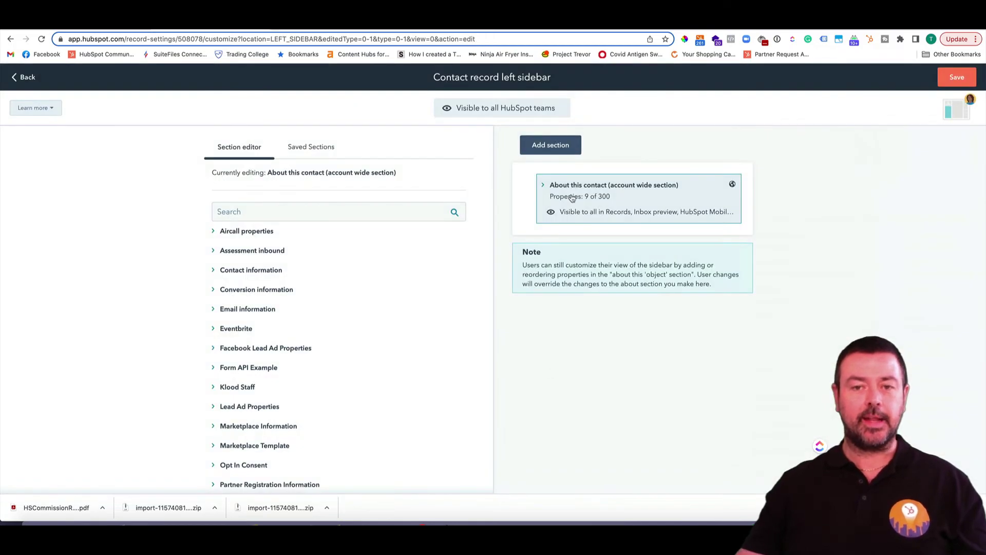
pyautogui.click(570, 150)
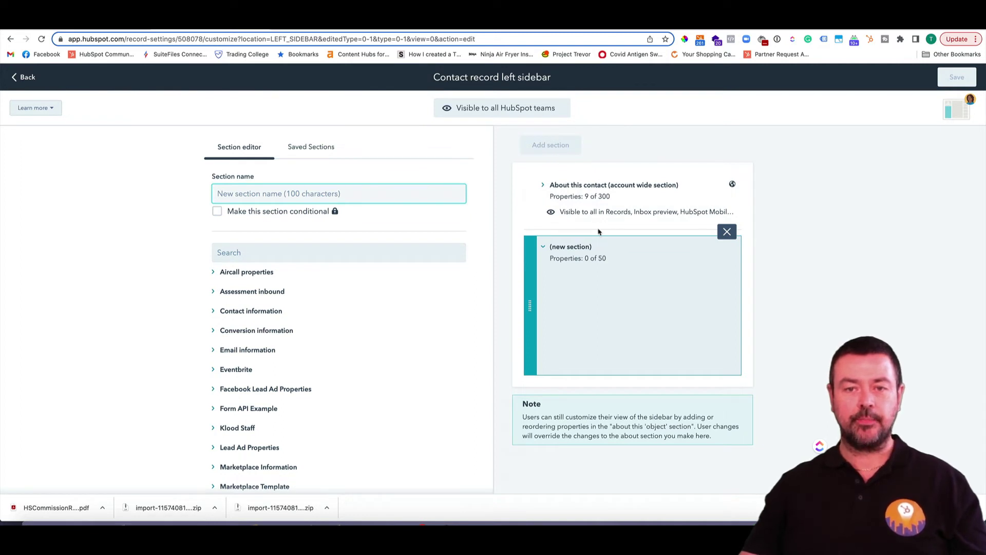
pyautogui.click(583, 252)
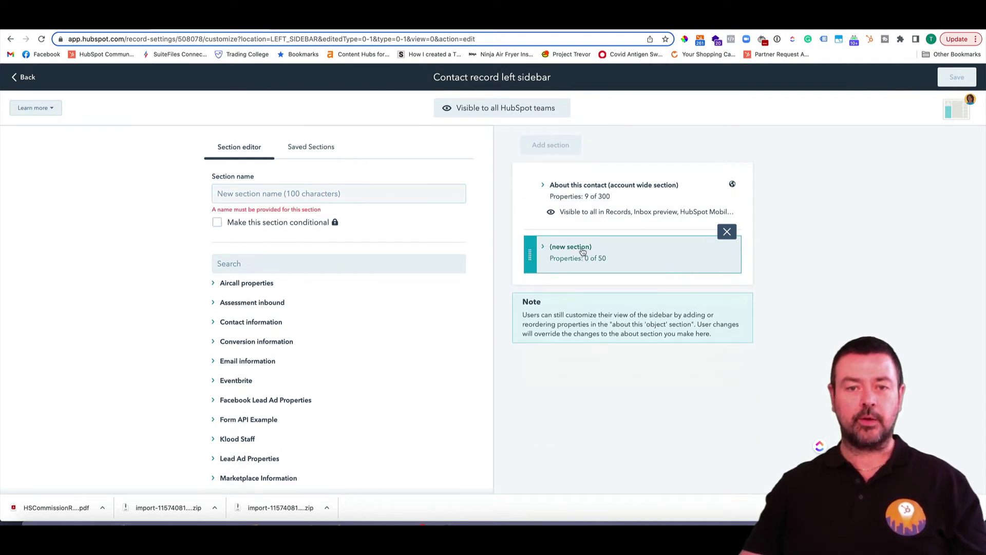
pyautogui.click(551, 248)
pyautogui.click(337, 195)
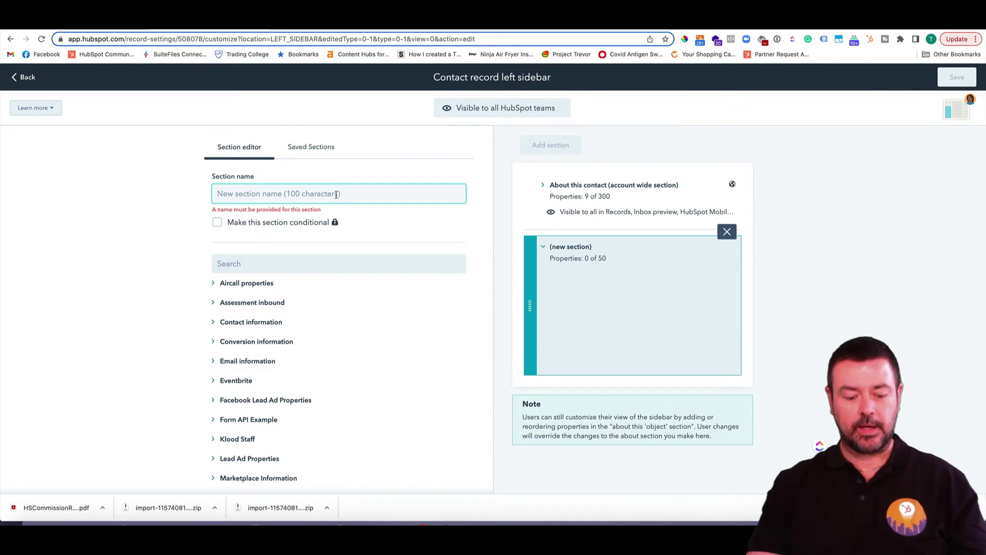
pyautogui.write('Sales')
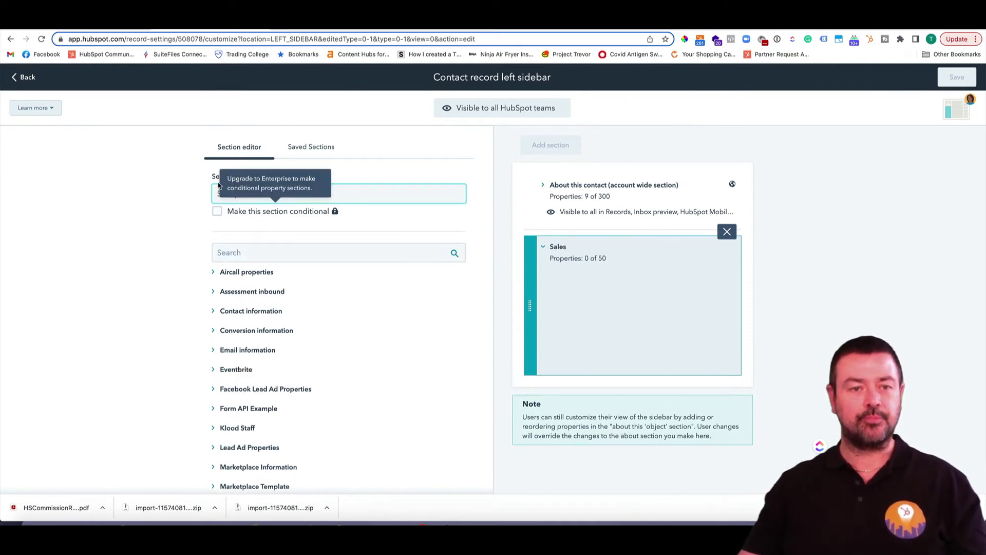
pyautogui.moveTo(290, 214)
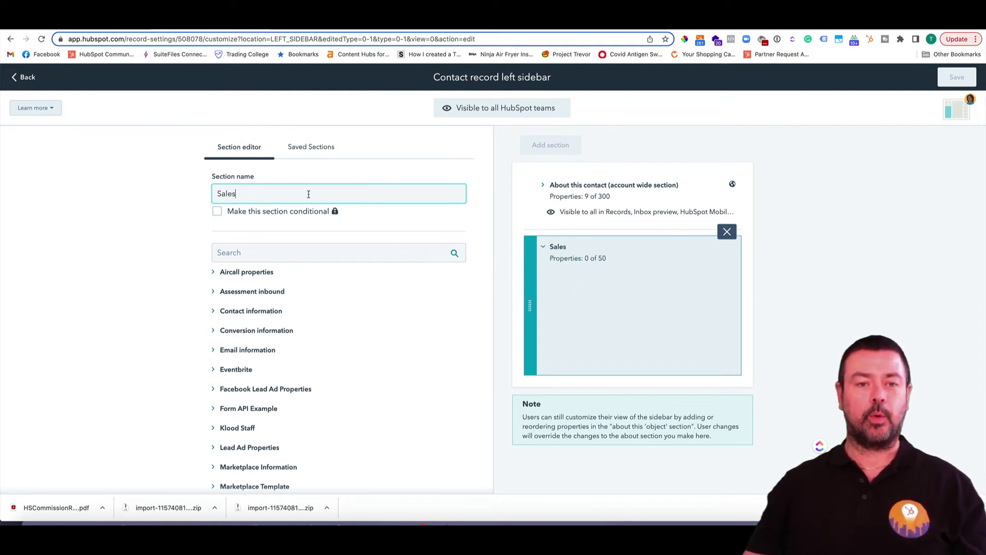
# Search 'deal' and tick Recent Deal Amount, Recent Deal Close Date and Number of Associated Deals for Sales
pyautogui.click(357, 254)
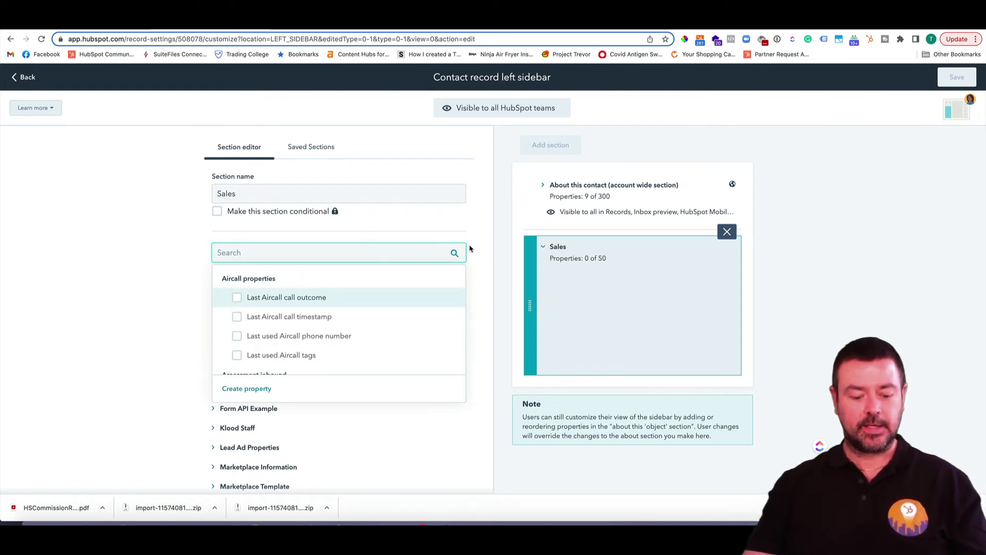
pyautogui.write('deal')
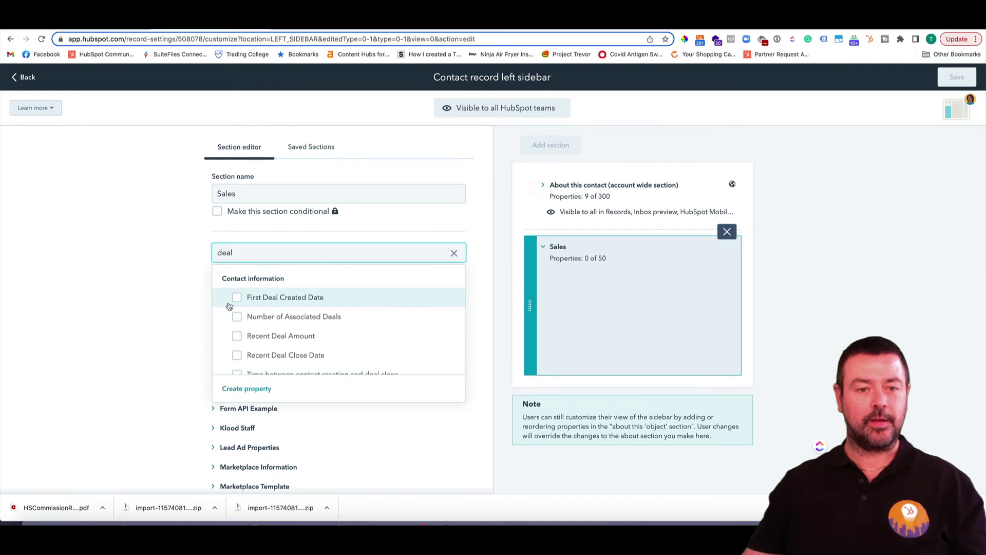
pyautogui.scroll(-1, 252, 308)
pyautogui.click(236, 320)
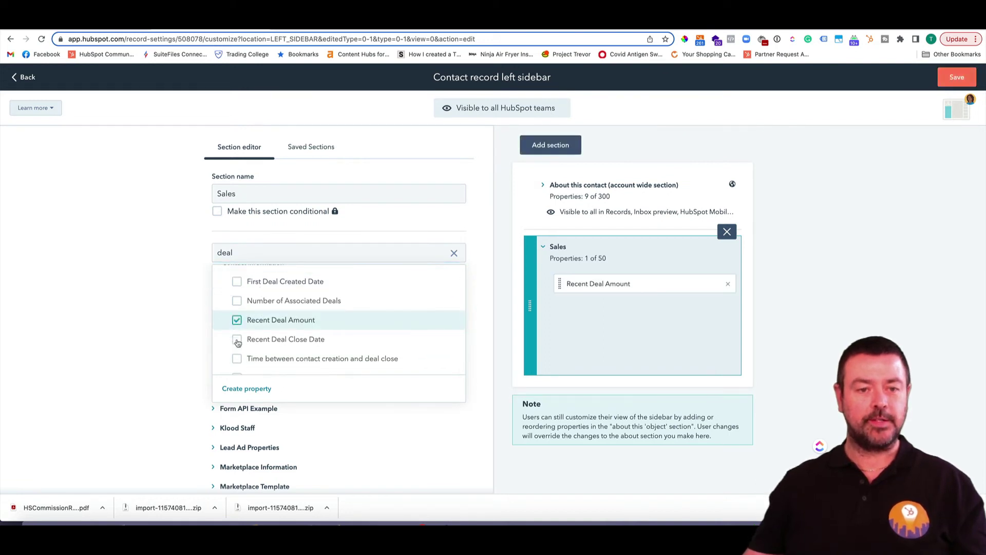
pyautogui.click(237, 341)
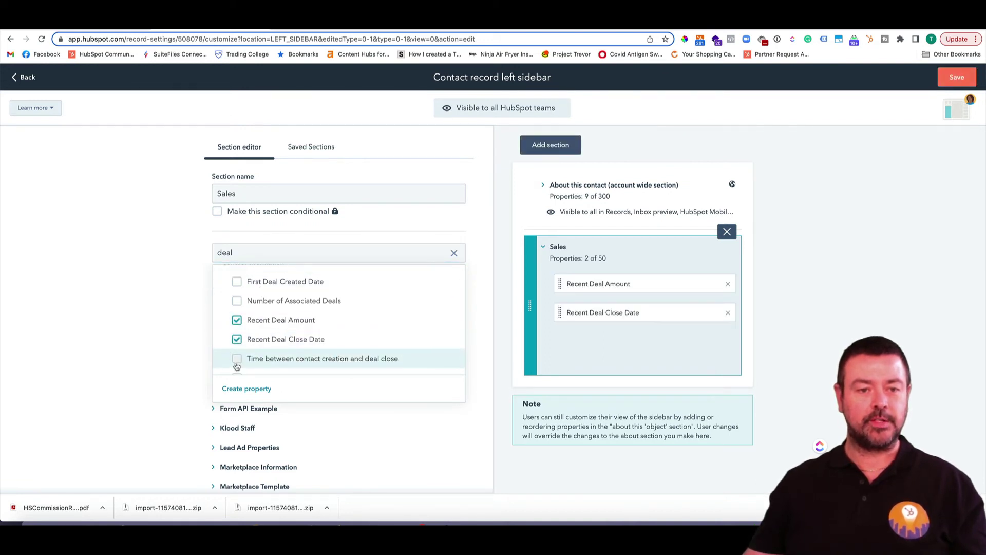
pyautogui.click(237, 301)
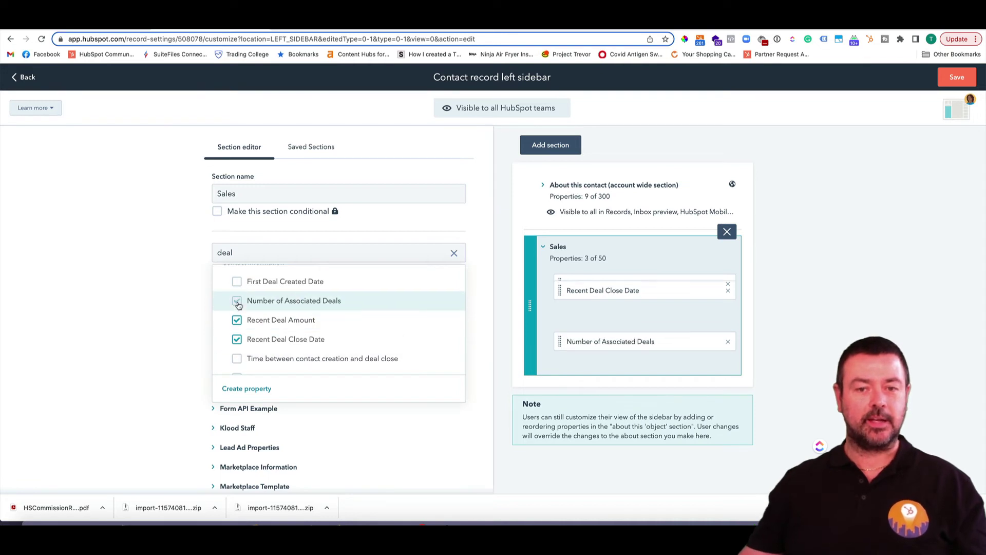
# Remove Number of Associated Deals, Recent Deal Amount and Recent Deal Close Date from About this contact, then save
pyautogui.click(588, 187)
pyautogui.scroll(-1, 588, 190)
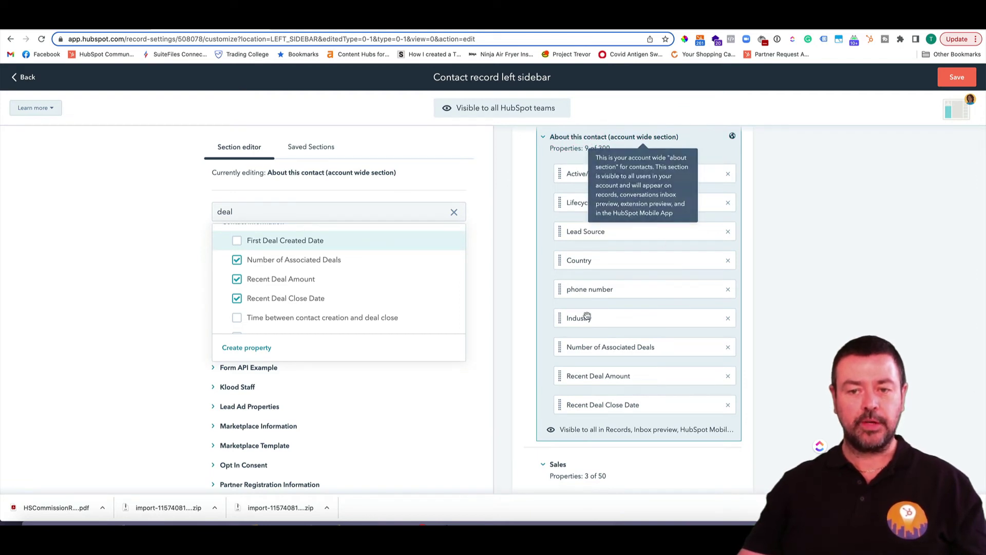
pyautogui.click(729, 348)
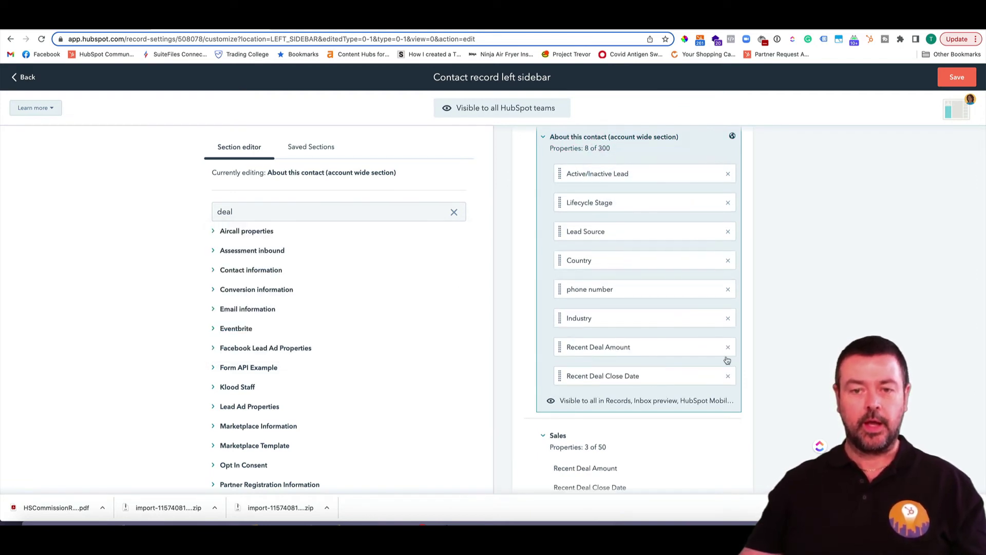
pyautogui.click(728, 349)
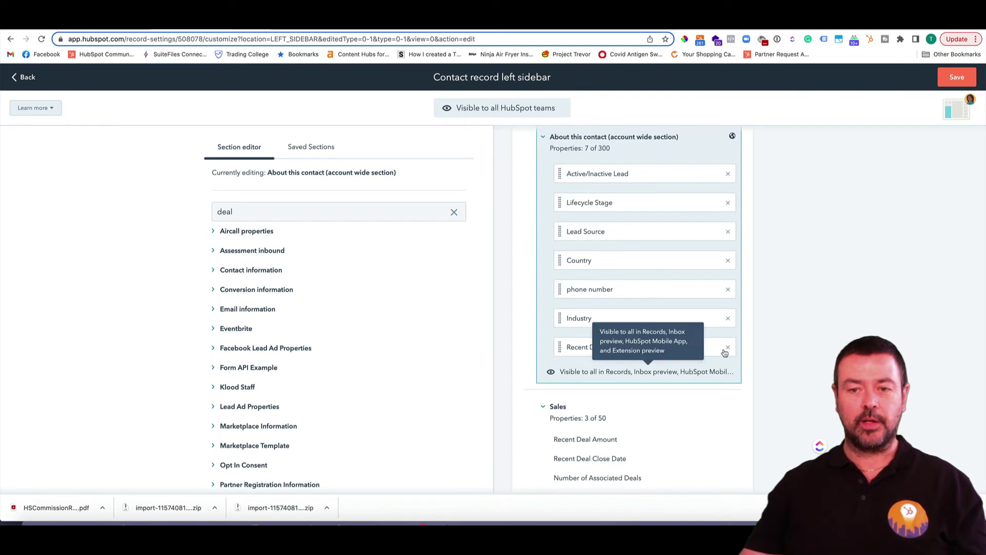
pyautogui.click(728, 349)
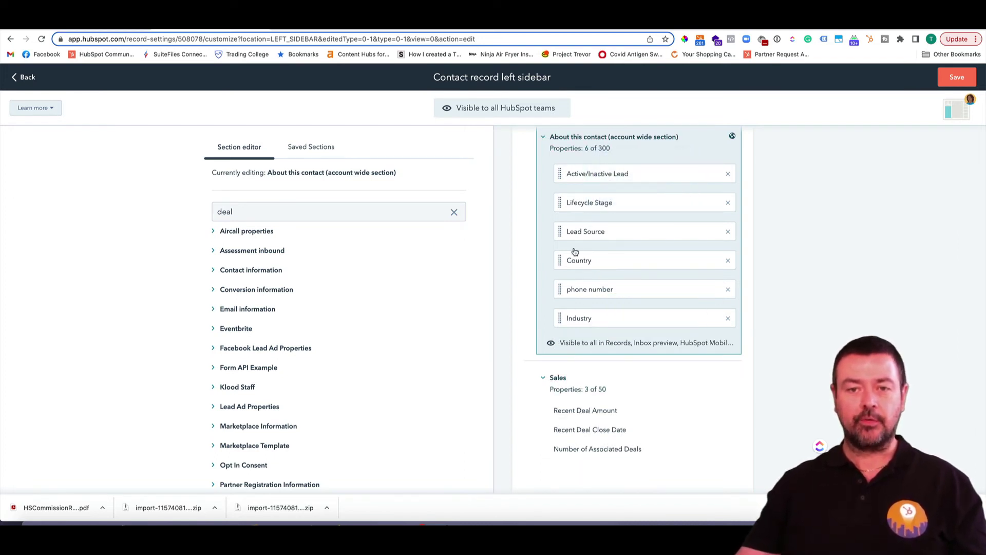
pyautogui.click(947, 80)
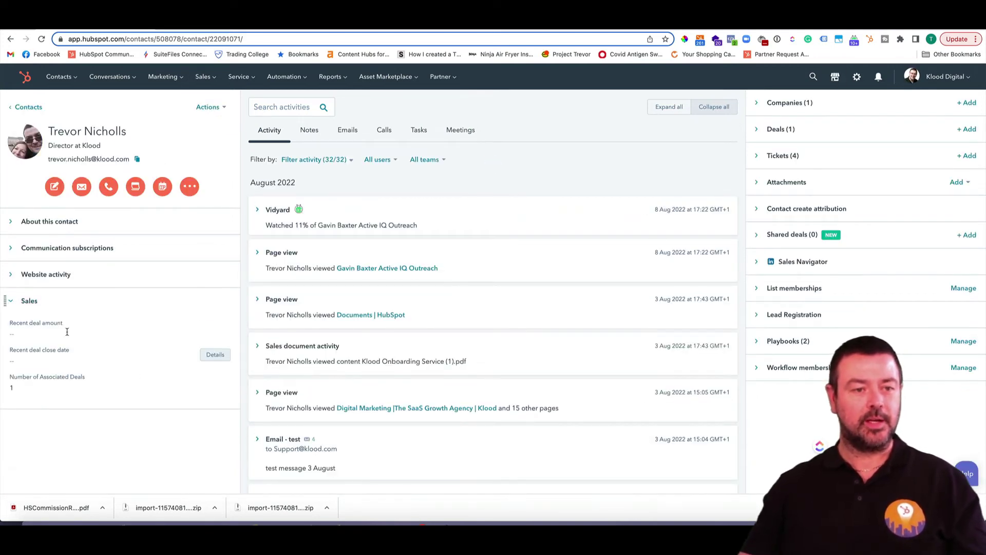
pyautogui.click(11, 303)
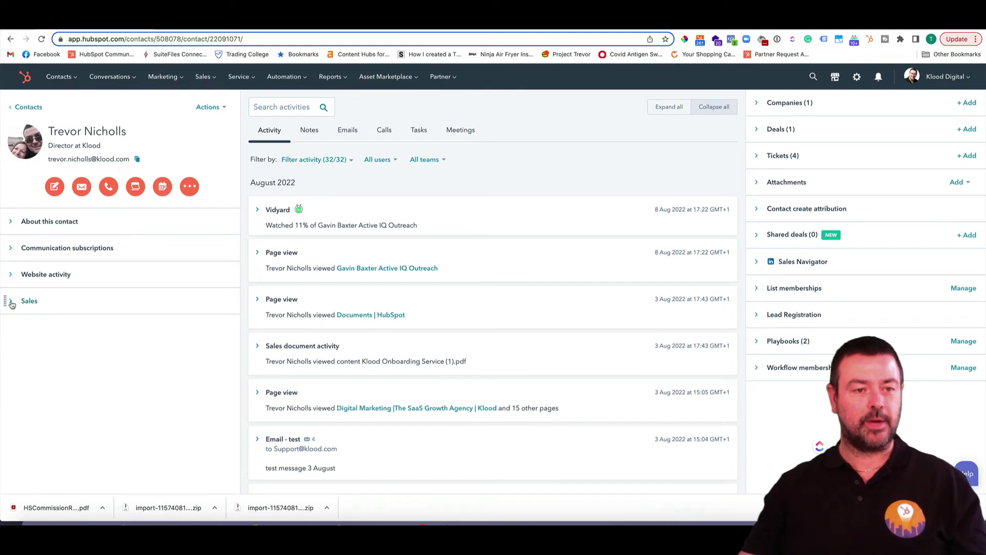
pyautogui.click(11, 303)
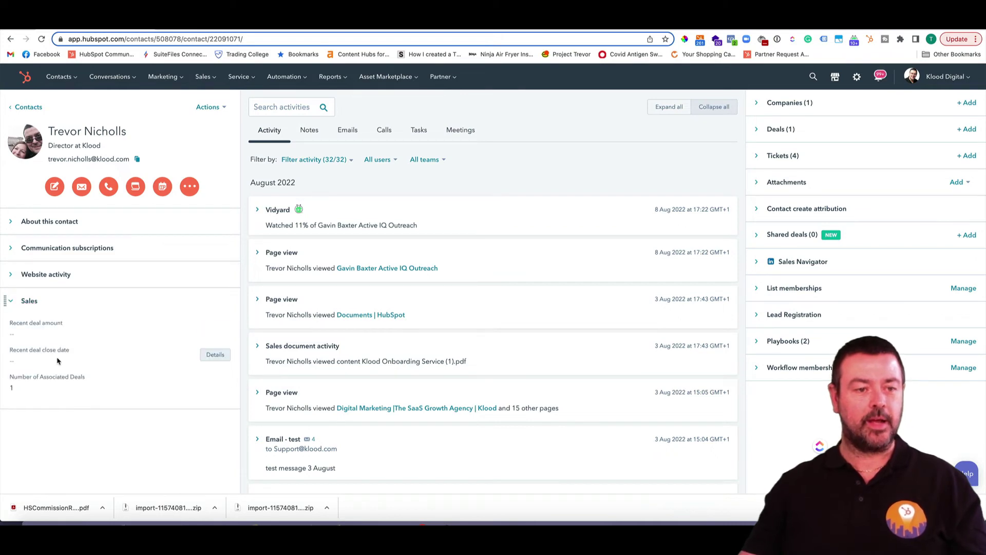
pyautogui.click(12, 303)
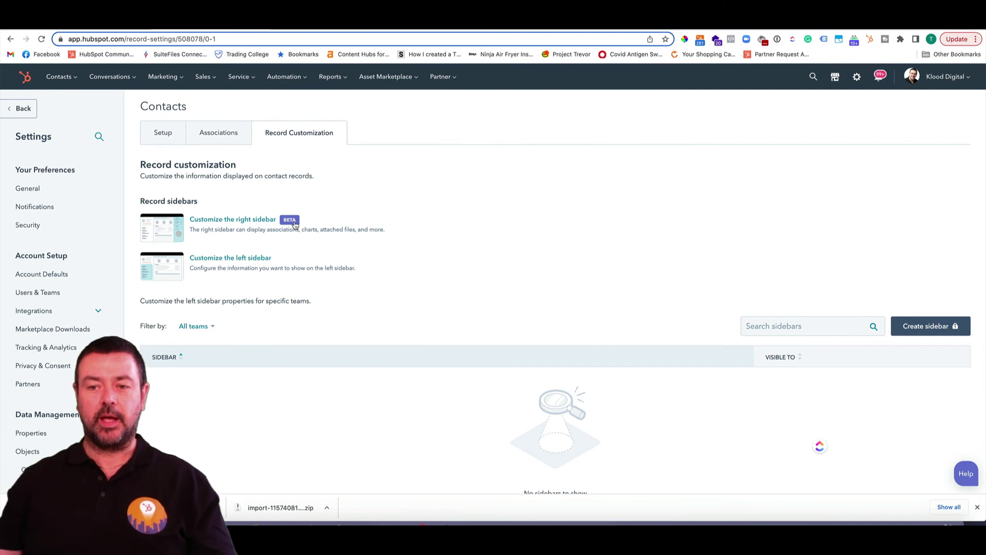
# Edit the Sales Team right sidebar, add a Playbooks card, save, and close the customization panel
pyautogui.click(216, 221)
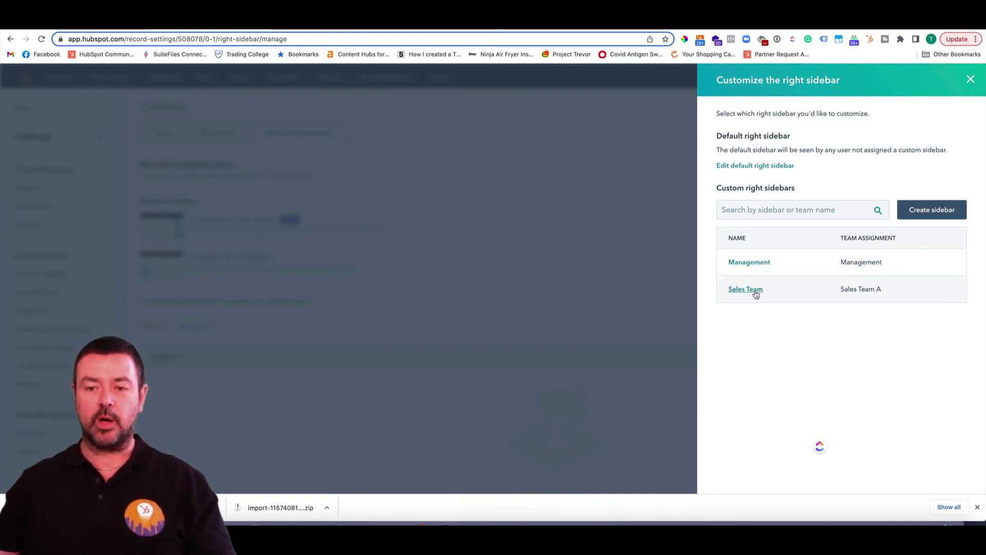
pyautogui.click(756, 291)
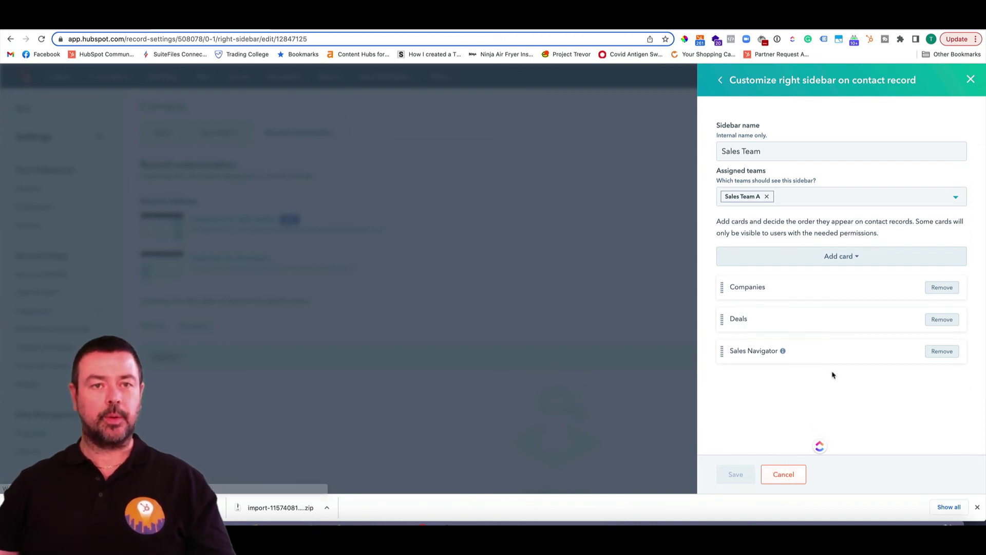
pyautogui.click(837, 255)
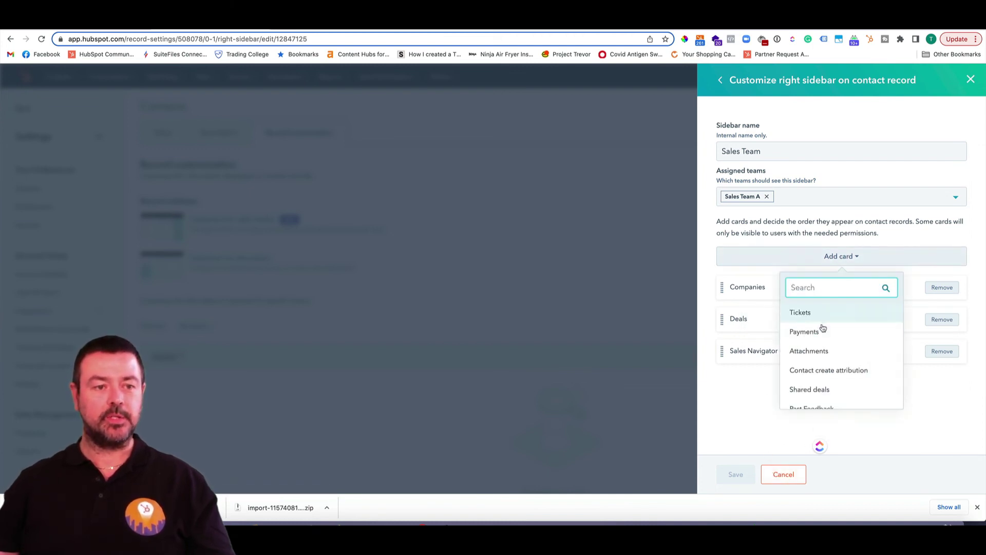
pyautogui.scroll(-2, 824, 328)
pyautogui.scroll(-3, 823, 328)
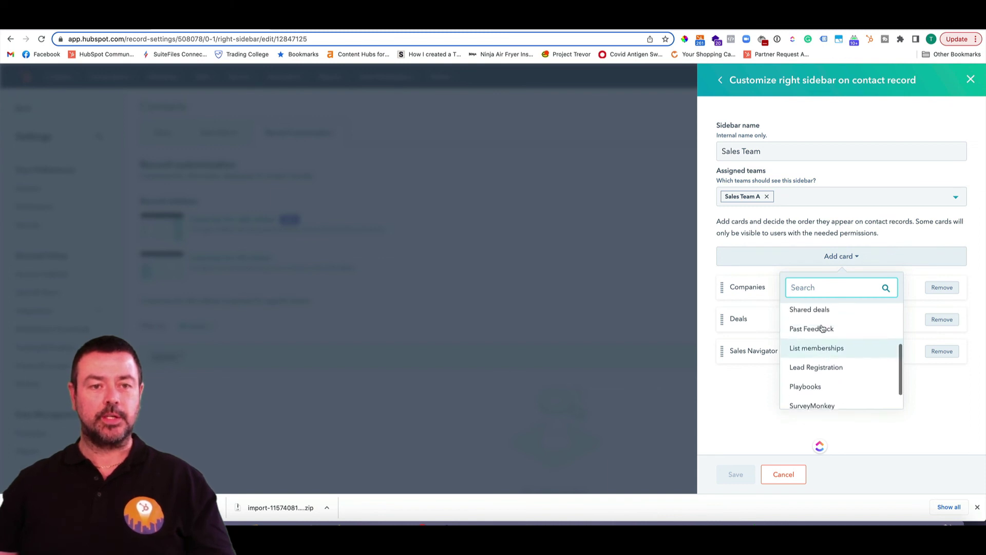
pyautogui.click(824, 372)
pyautogui.click(735, 473)
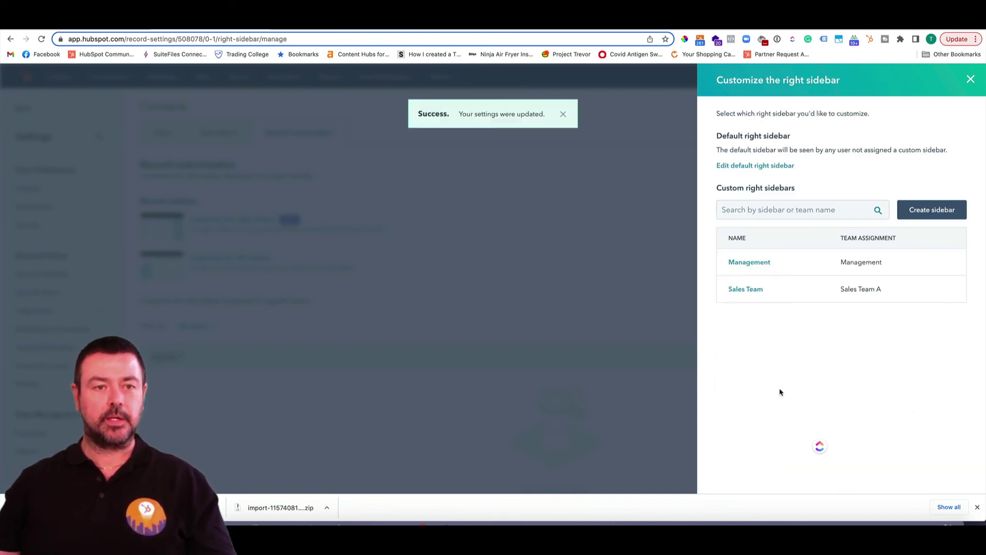
pyautogui.click(564, 116)
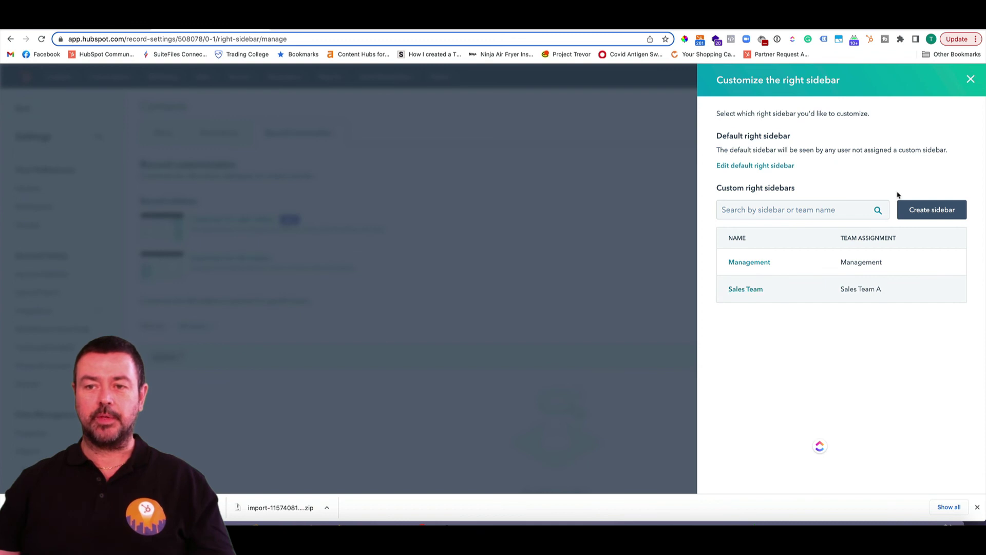
pyautogui.click(971, 79)
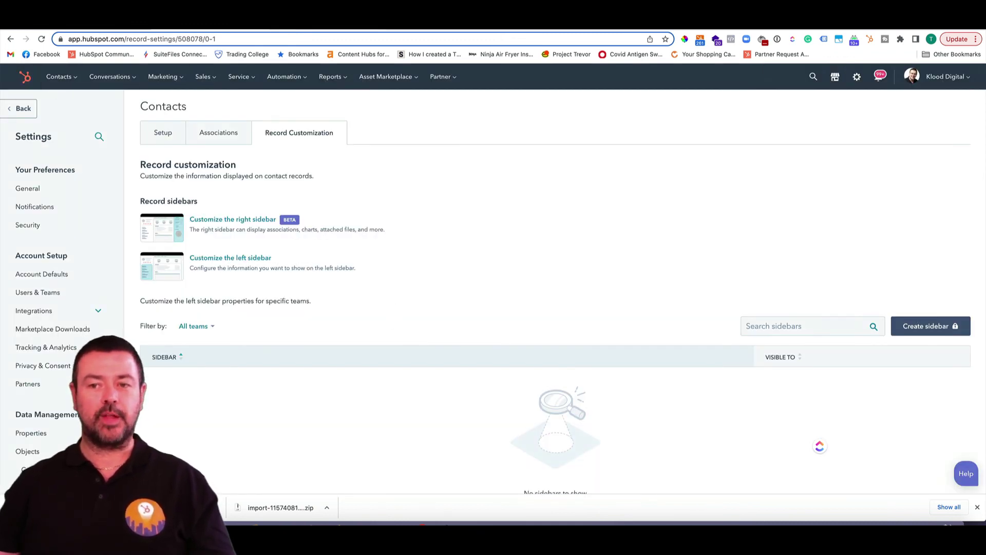
# In Users & Teams, add one user as a primary member of Sales Team A and save
pyautogui.click(60, 291)
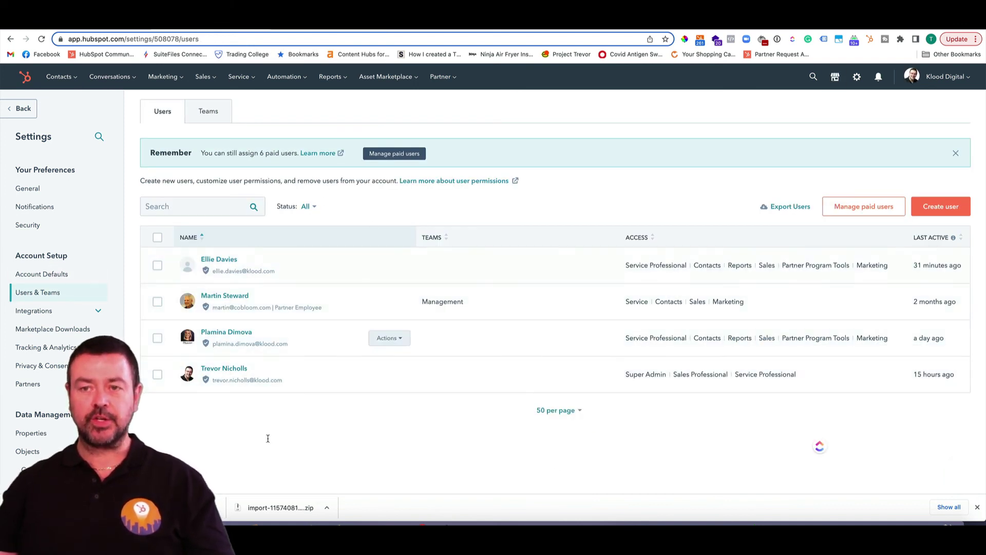
pyautogui.click(217, 121)
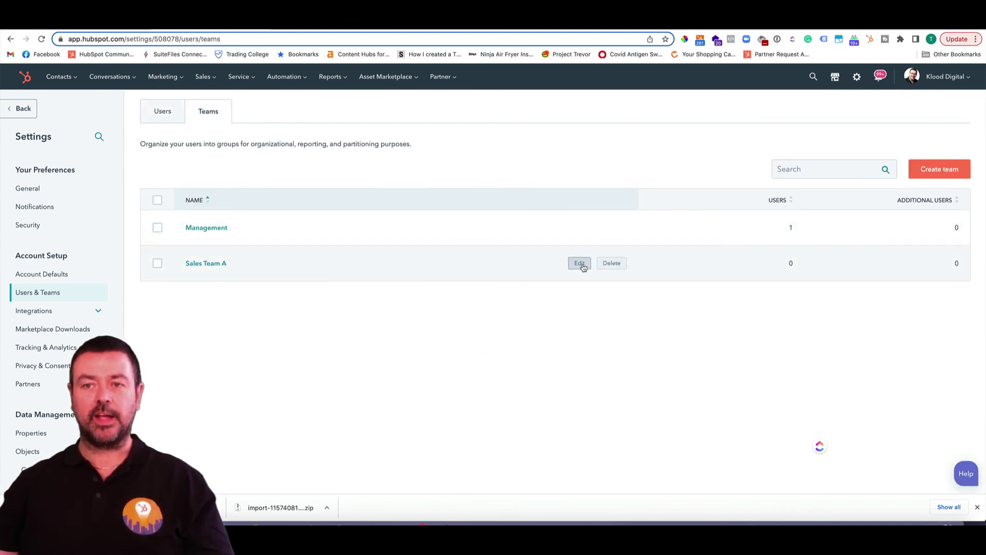
pyautogui.click(581, 264)
pyautogui.click(886, 192)
pyautogui.click(864, 234)
pyautogui.click(837, 474)
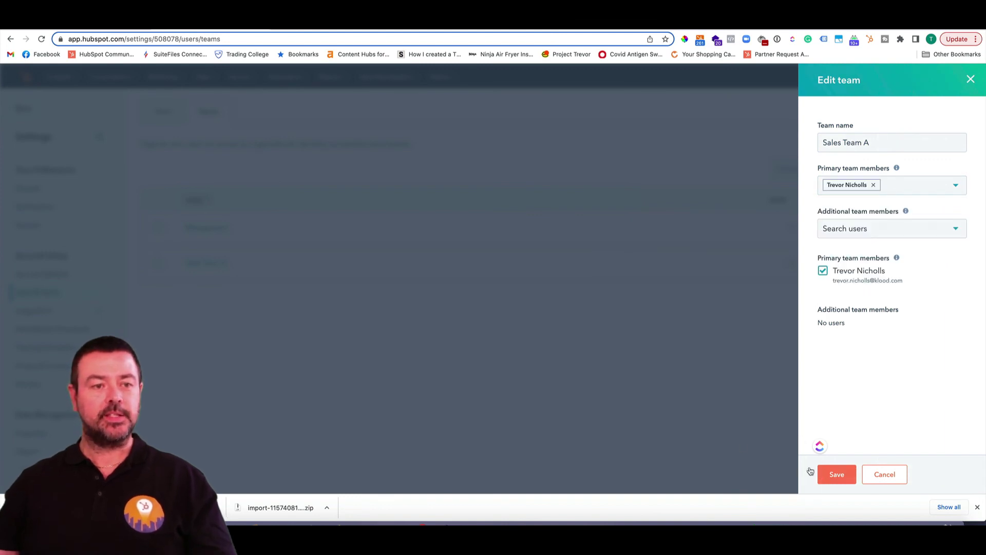